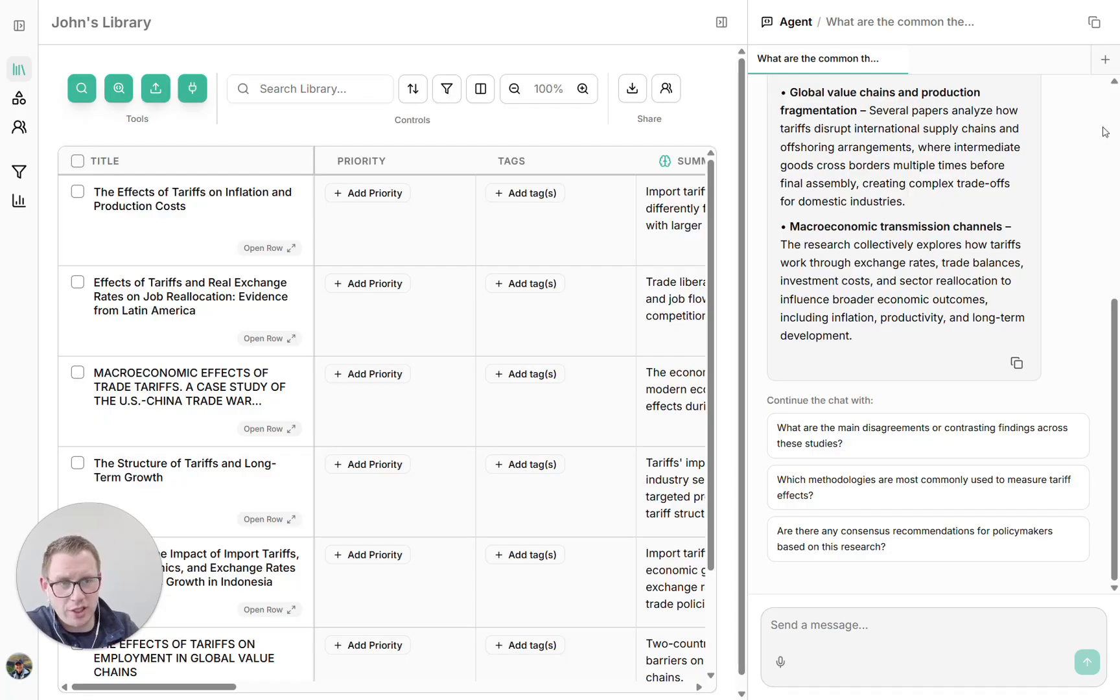
# - Try a wider Agent chat pane beside the library table and narrow it again
pyautogui.moveTo(747, 209); pyautogui.dragTo(630, 208)
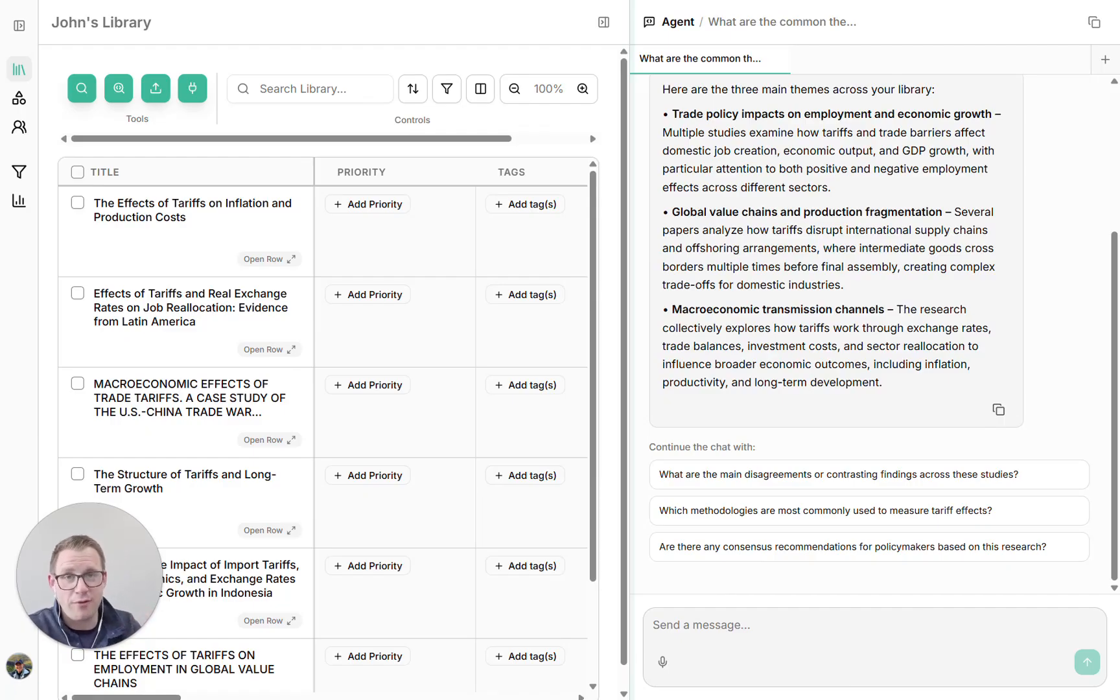
pyautogui.moveTo(629, 208); pyautogui.dragTo(581, 209)
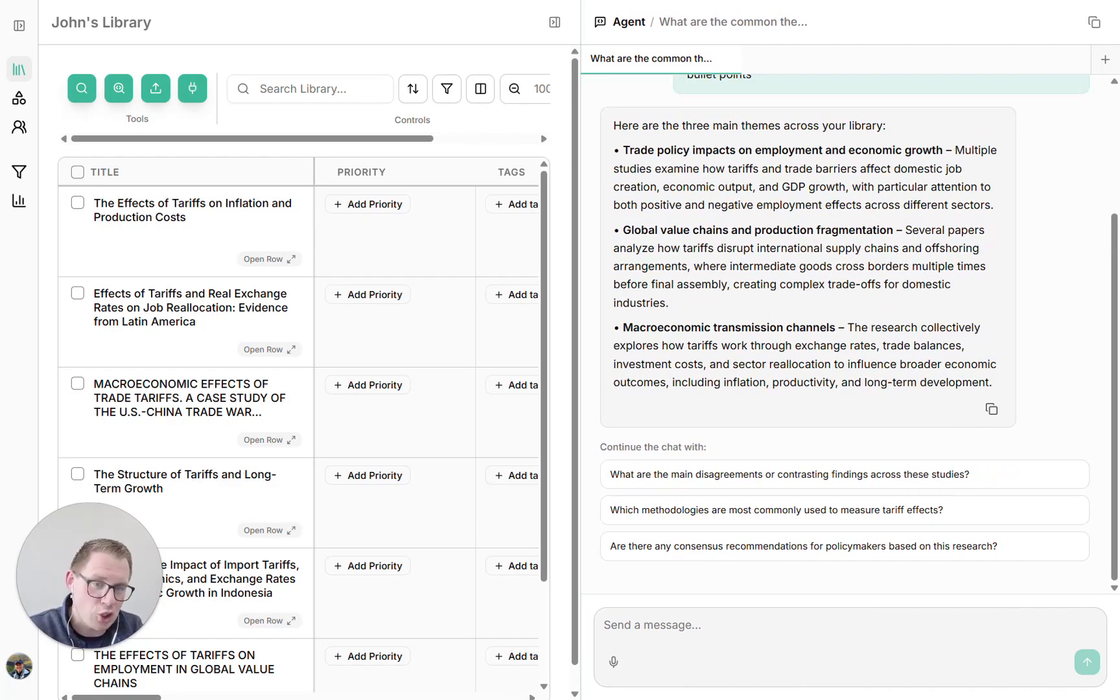
pyautogui.moveTo(582, 225); pyautogui.dragTo(751, 225)
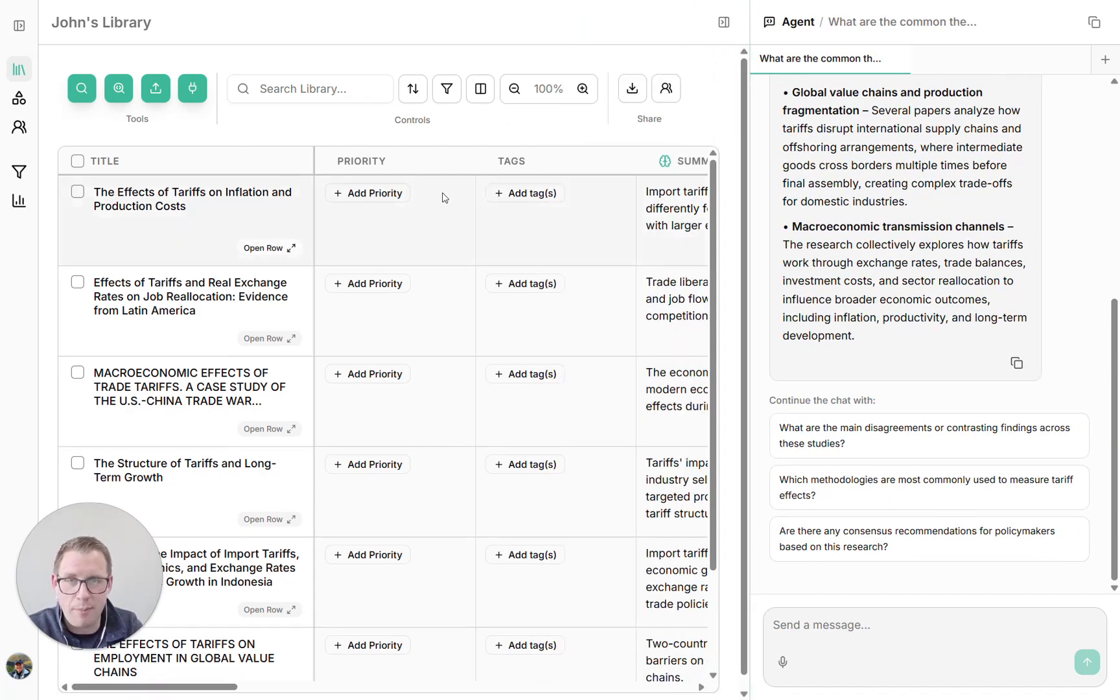
# - Look across the library table's columns and close the Agent chat pane to give the table full width
pyautogui.hscroll(10, 592, 252)
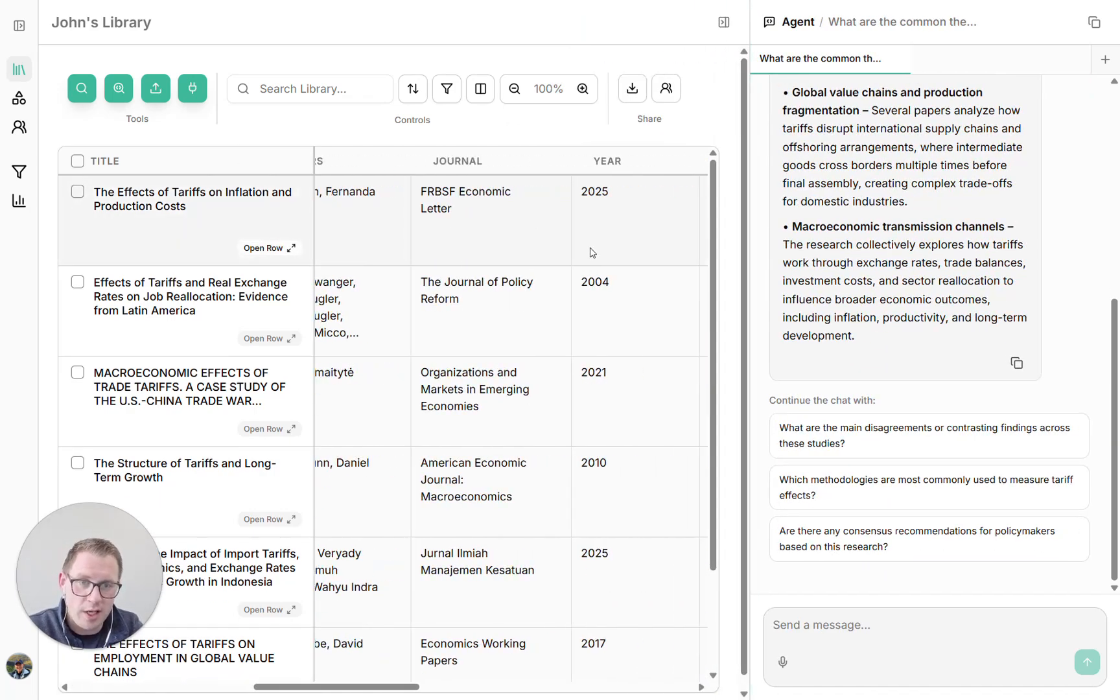
pyautogui.hscroll(3, 591, 251)
pyautogui.hscroll(-10, 591, 251)
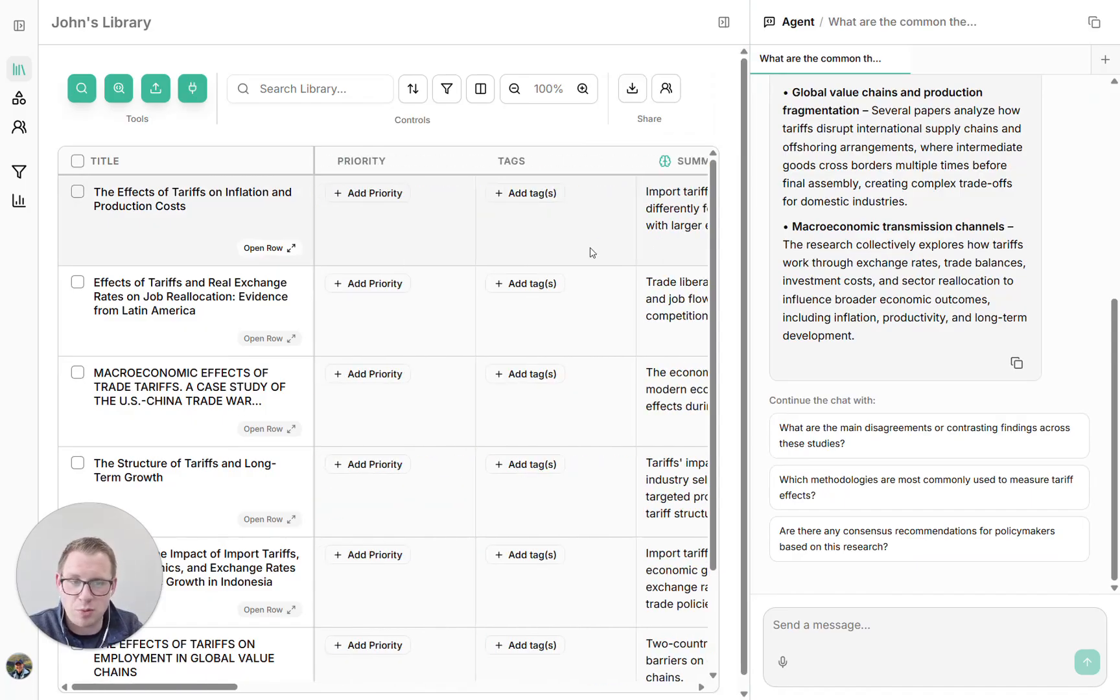
pyautogui.moveTo(751, 225); pyautogui.dragTo(819, 225)
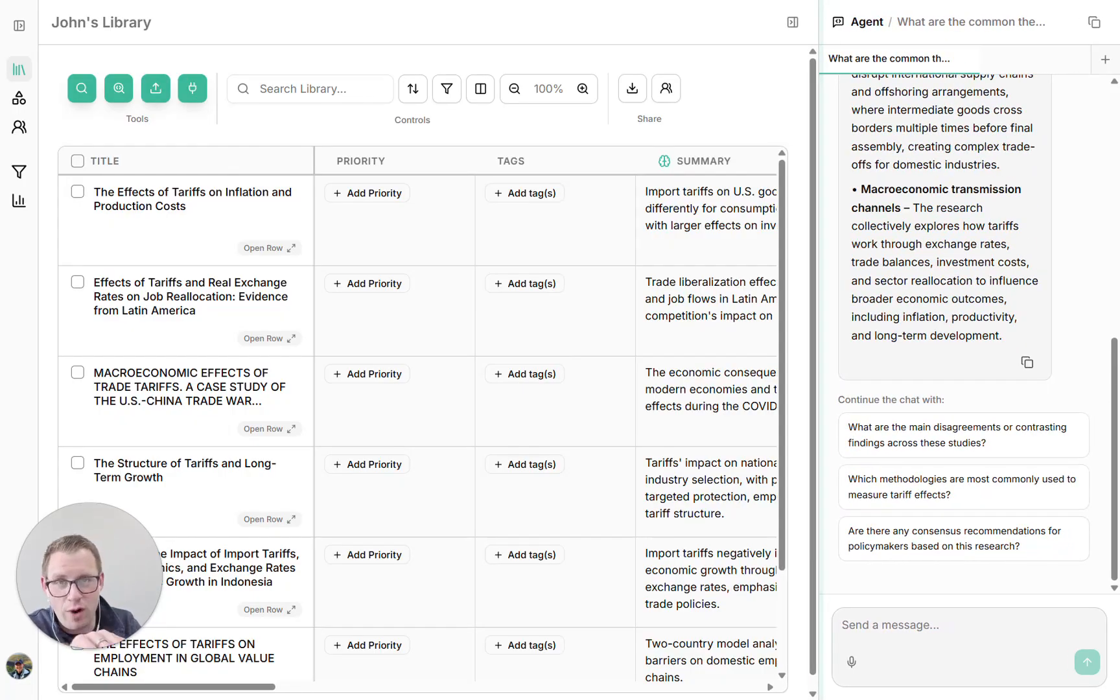
pyautogui.click(793, 22)
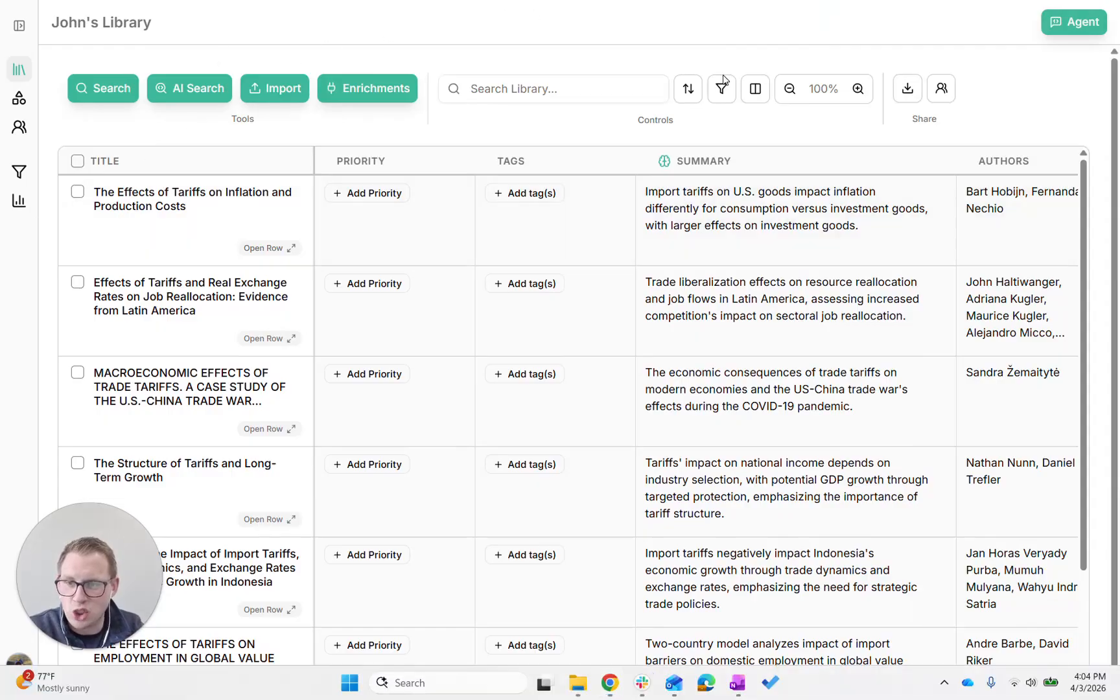
# - Add the AI Writing and Bibliography tools from the Tools page to the Toolbox as favourites
pyautogui.click(19, 98)
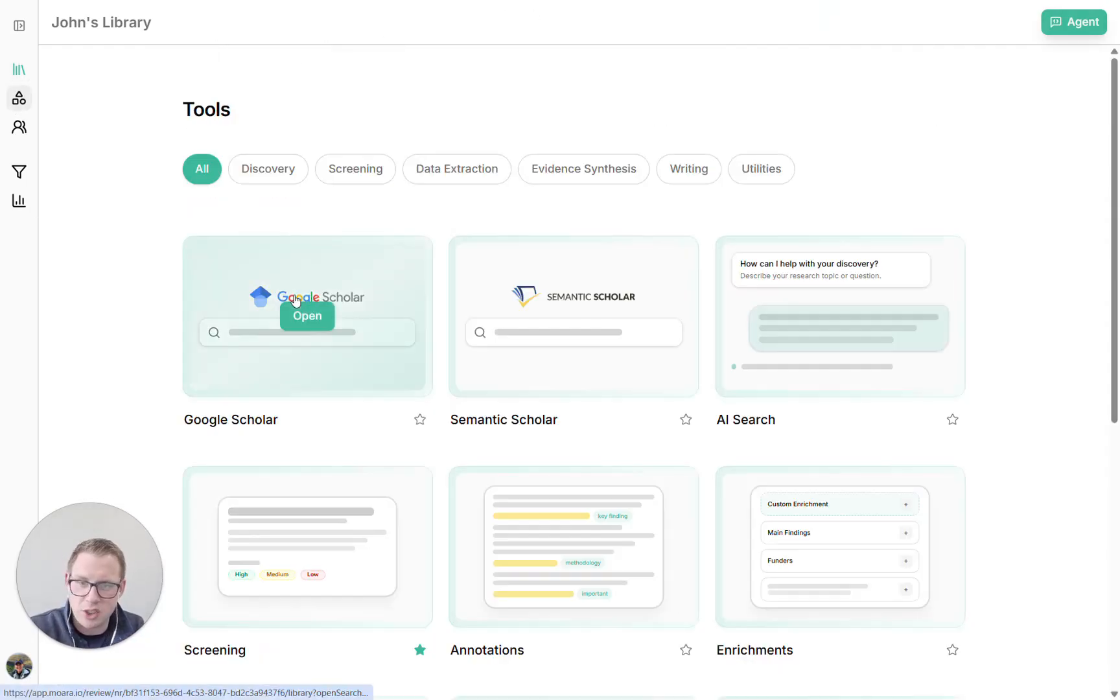
pyautogui.scroll(-5, 453, 347)
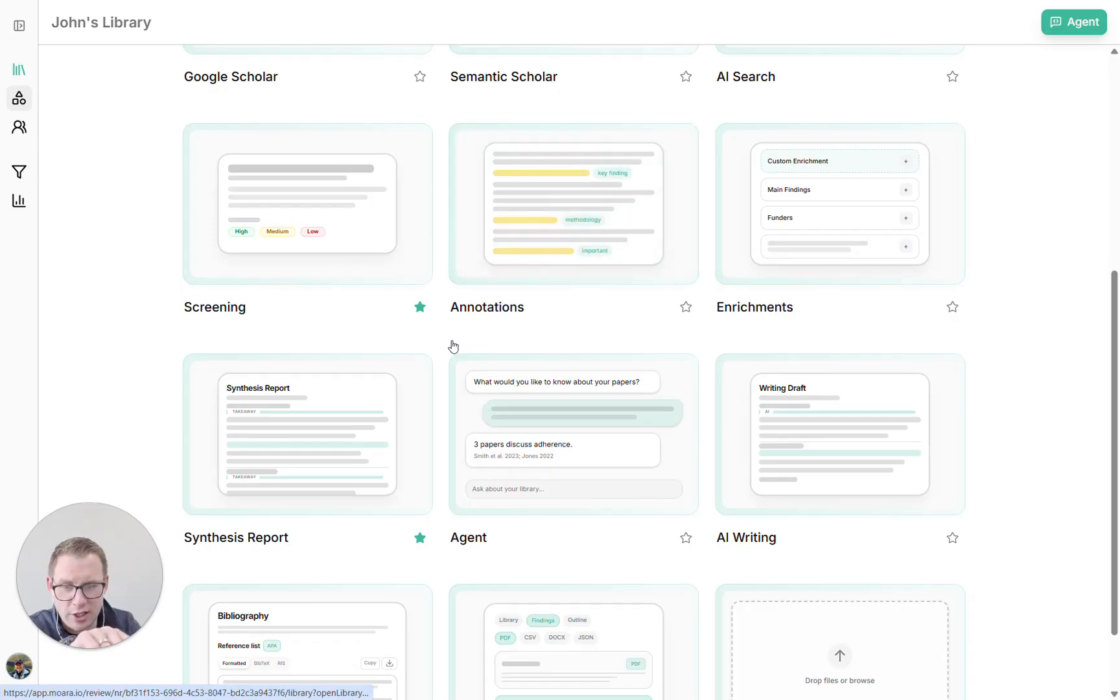
pyautogui.scroll(-2, 452, 347)
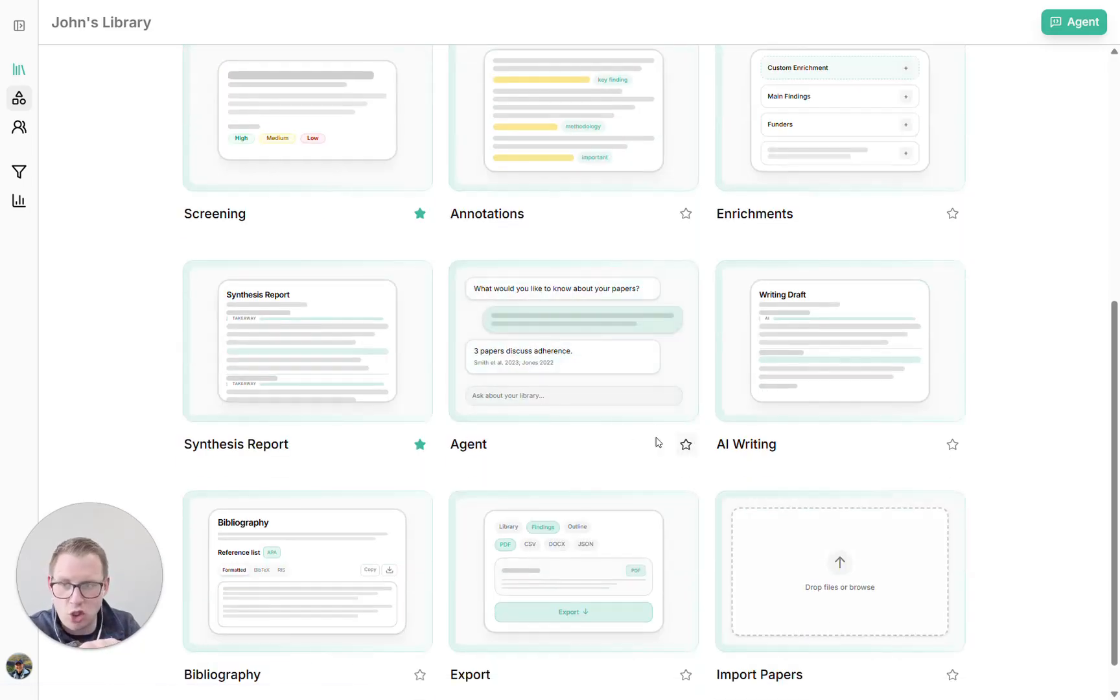
pyautogui.click(19, 26)
pyautogui.scroll(-1, 556, 405)
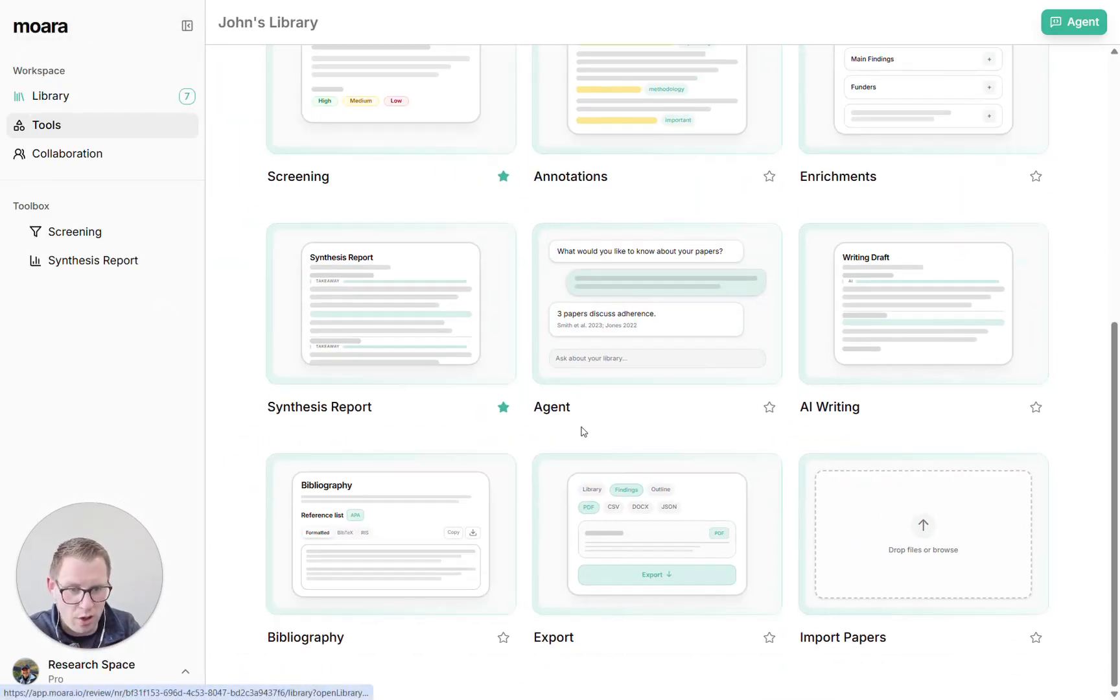
pyautogui.click(1036, 407)
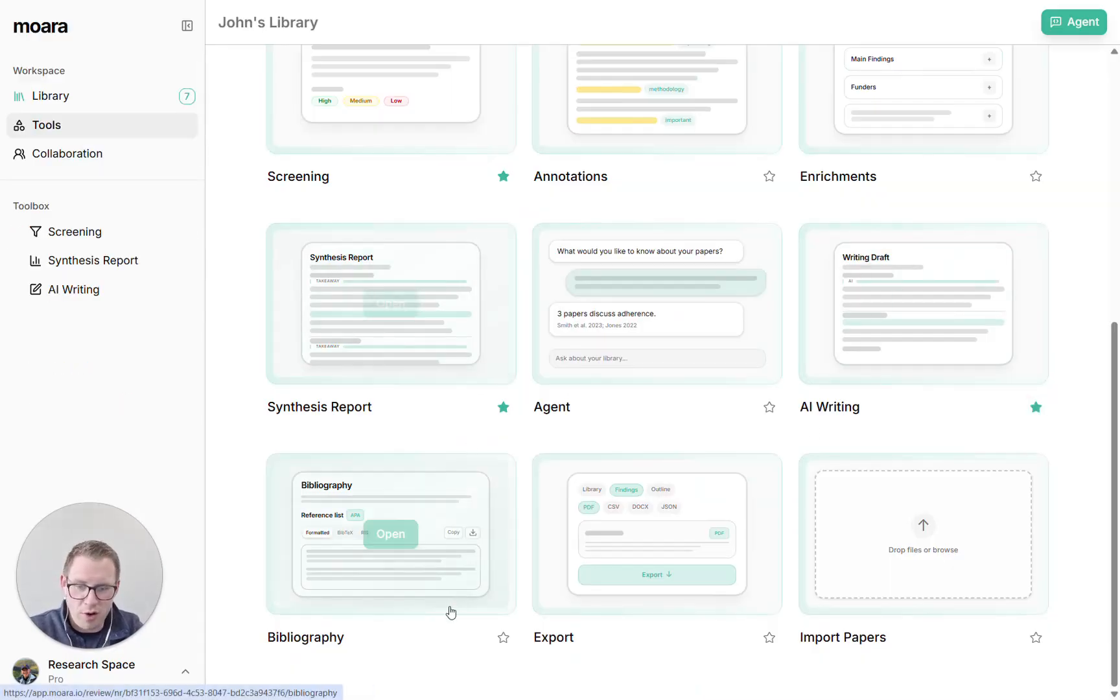
pyautogui.click(497, 639)
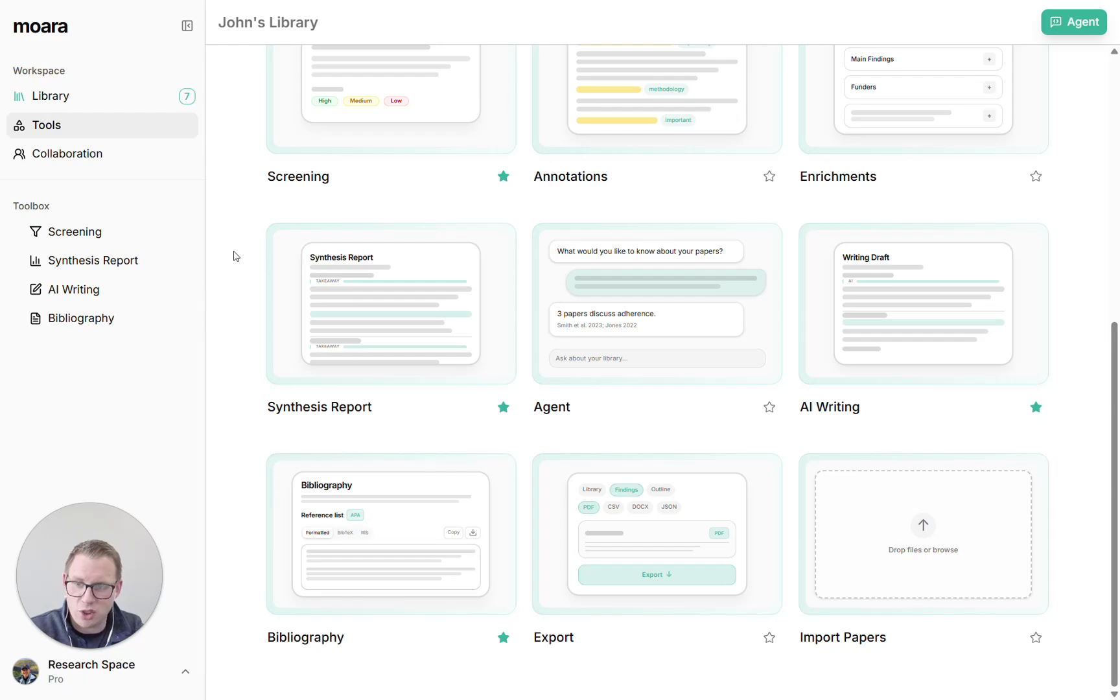
# - Open the AI Writing tool with the navigation collapsed and enter "Literature overview" in the empty document
pyautogui.click(74, 293)
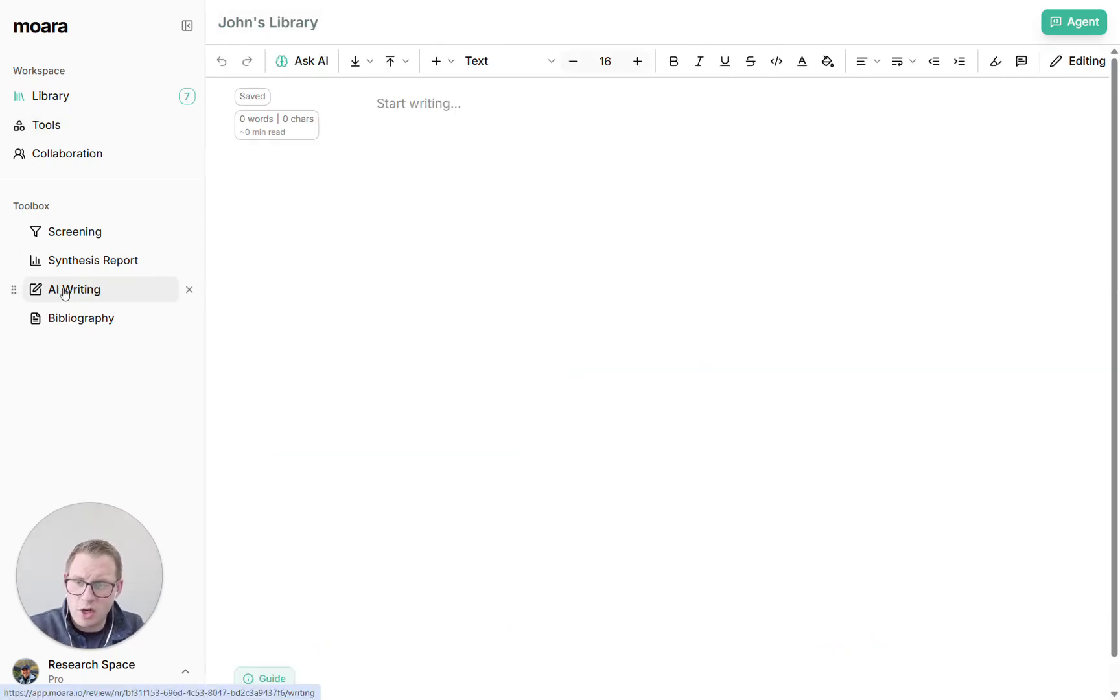
pyautogui.click(187, 26)
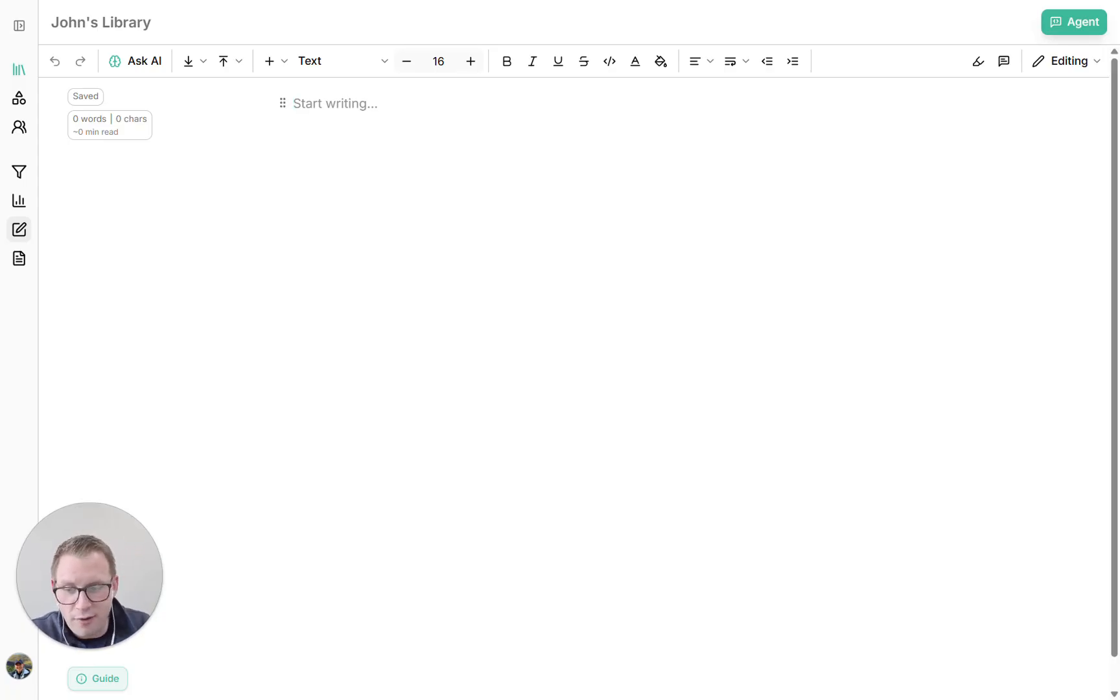
pyautogui.write('Liter')
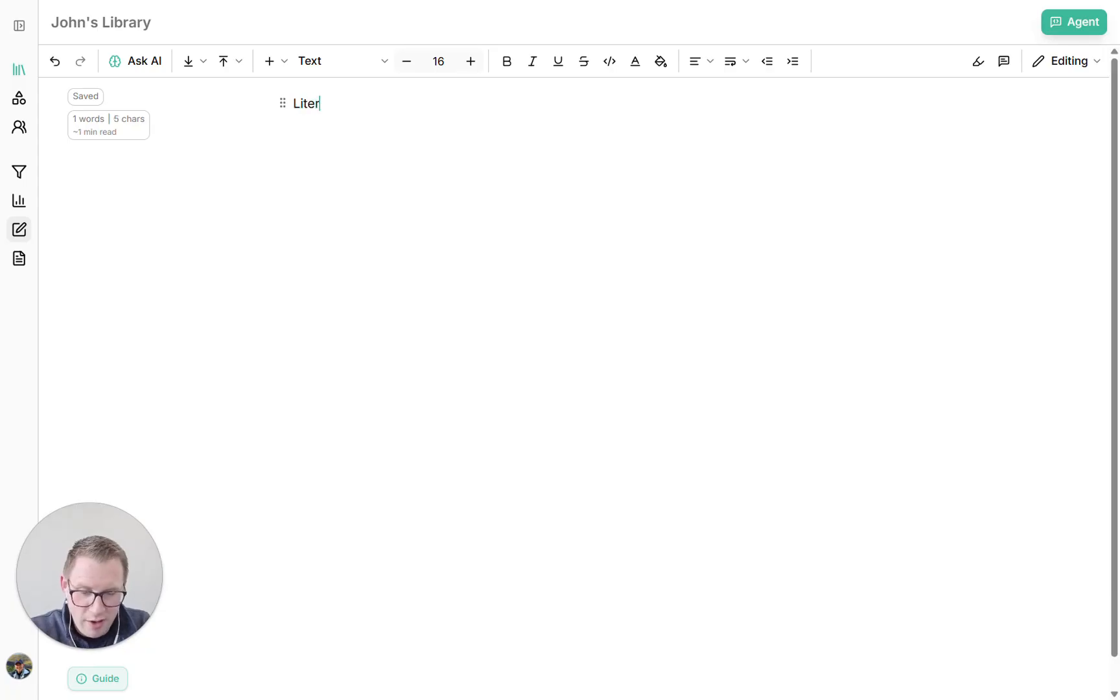
pyautogui.write('ature overview')
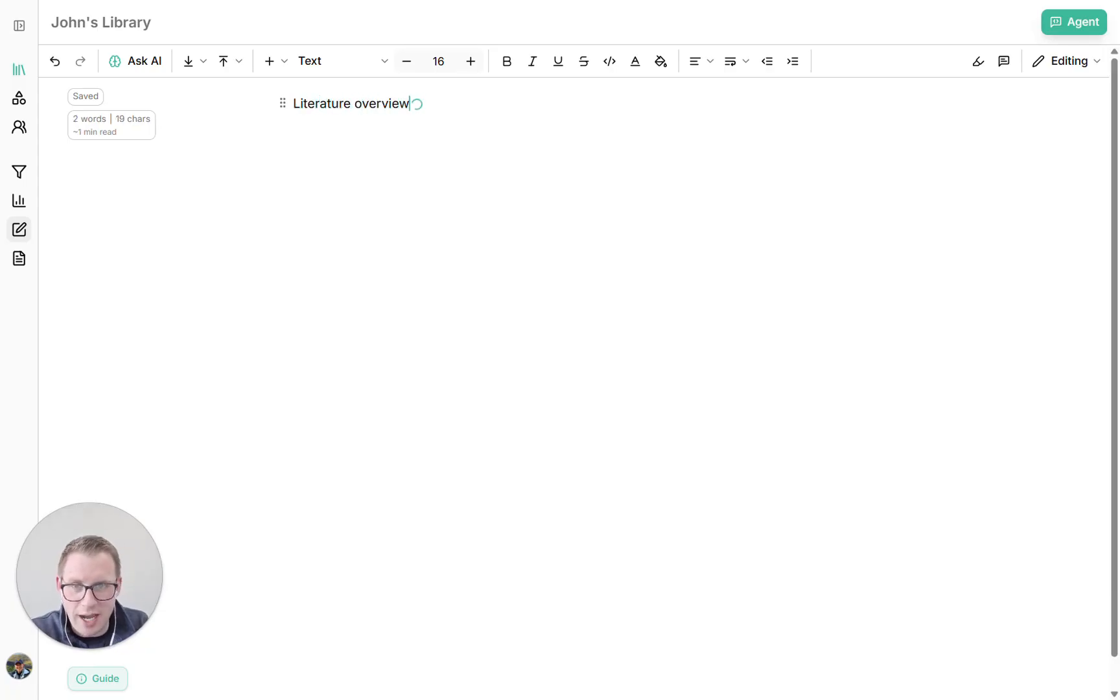
# - Turn the "Literature overview" line into a Heading 1 and start a new paragraph below it
pyautogui.hotkey('ctrl', 'a')
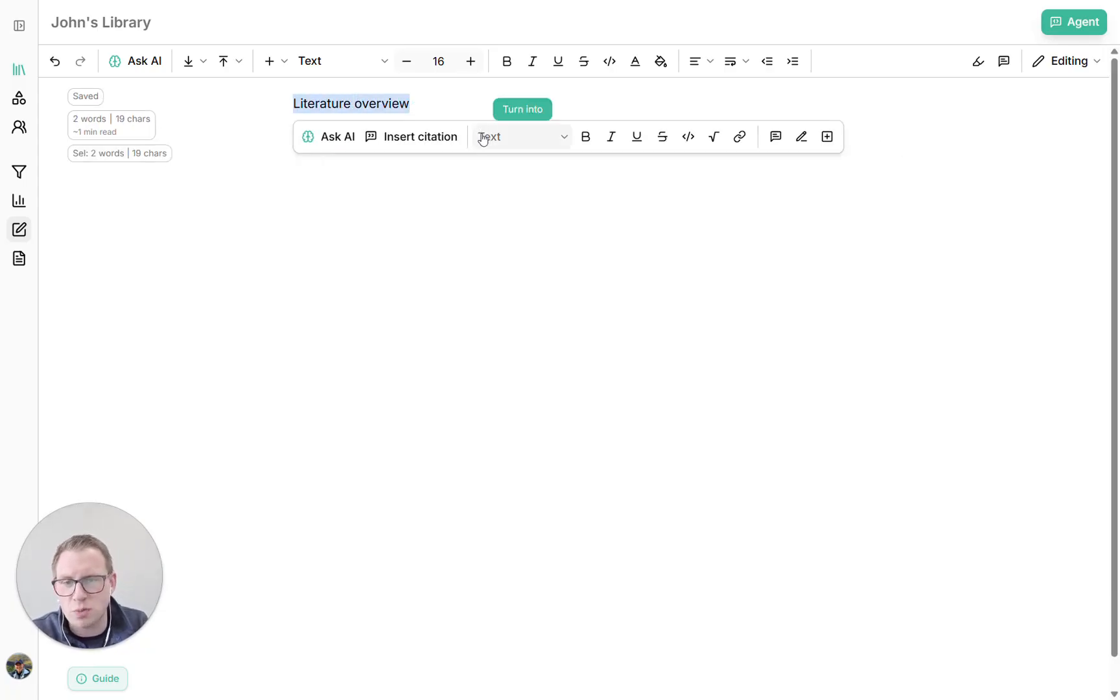
pyautogui.click(502, 140)
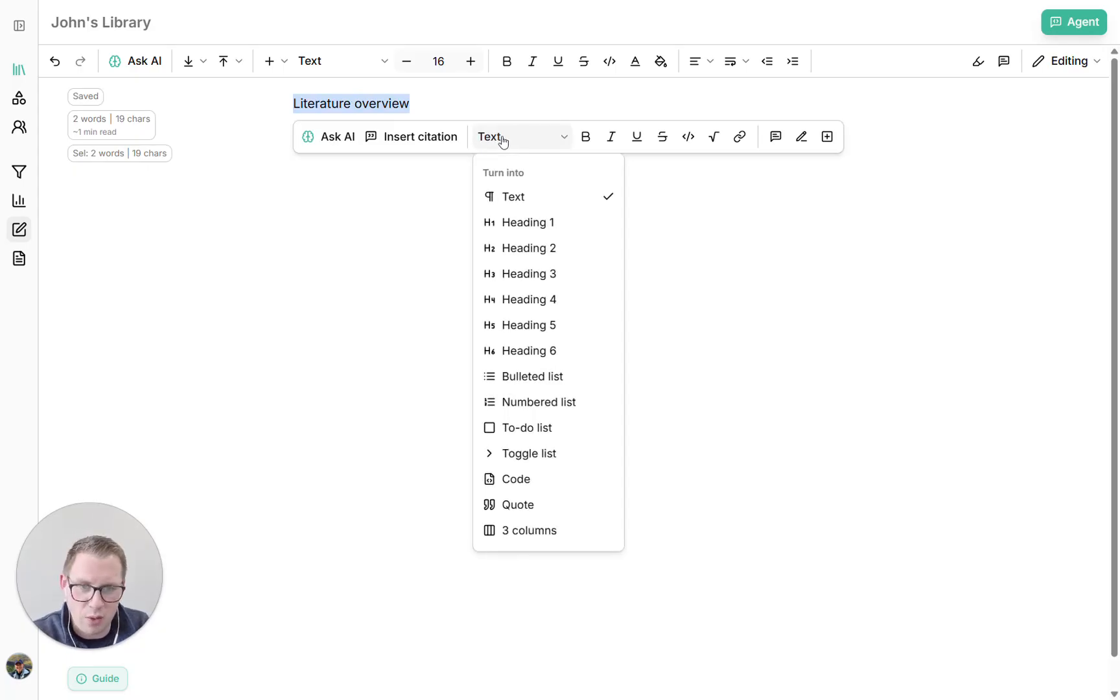
pyautogui.click(527, 222)
pyautogui.press('Right')
pyautogui.press('Return')
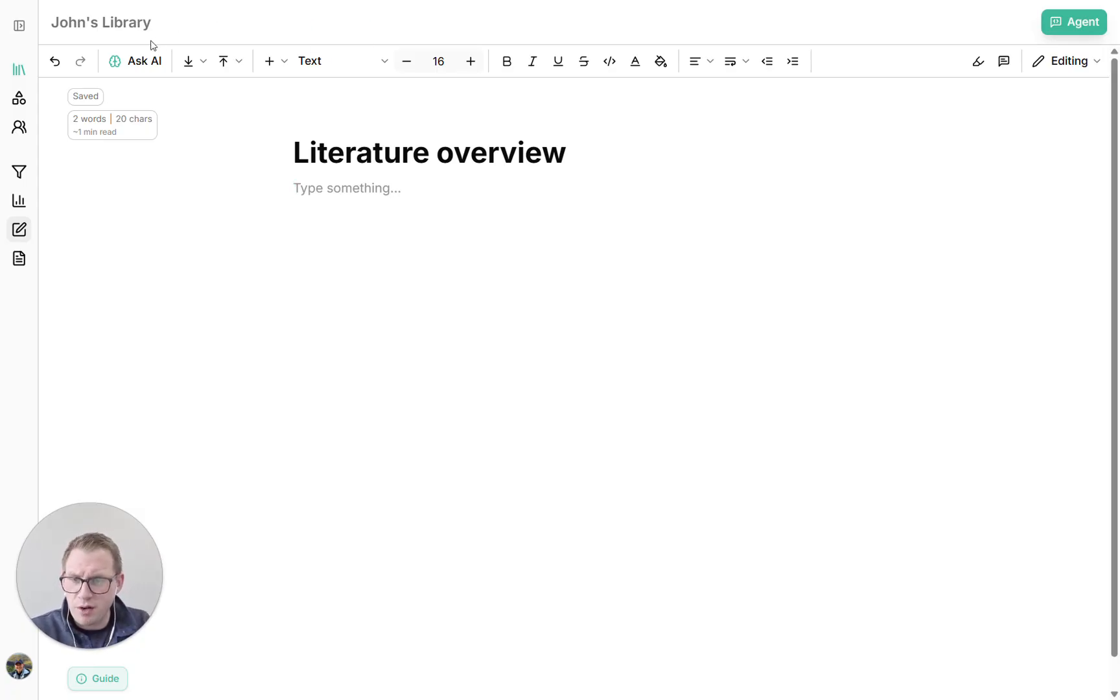
# - Ask AI to "Write a 3-sentence overview of my library." below the heading, and discard the generated text
pyautogui.click(144, 58)
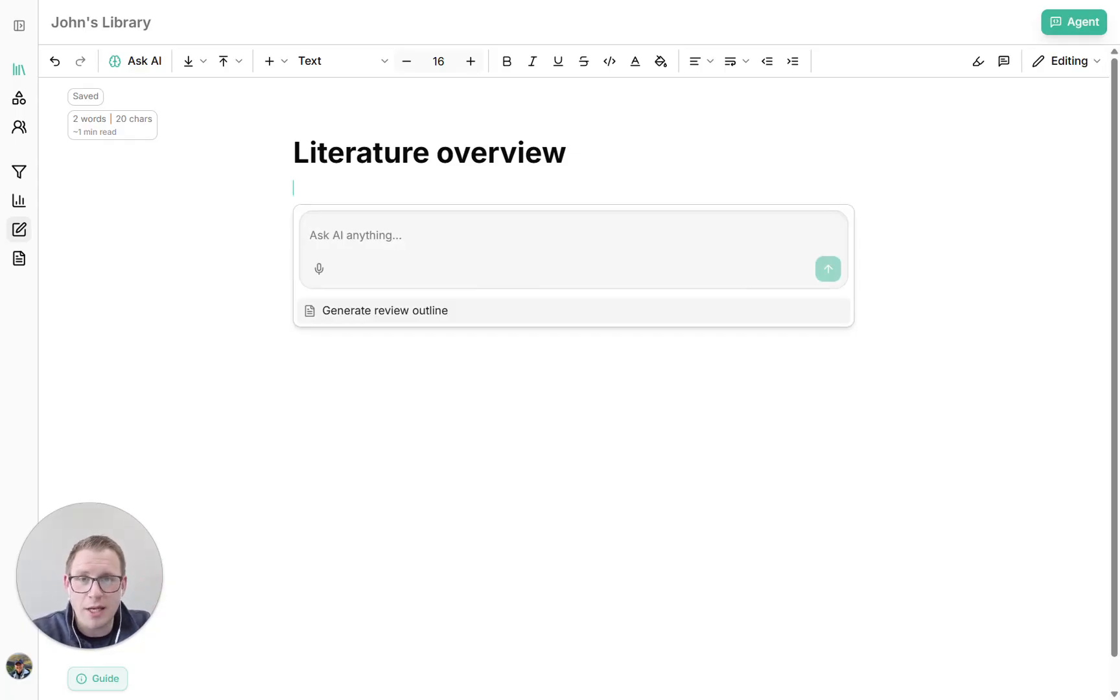
pyautogui.write('W')
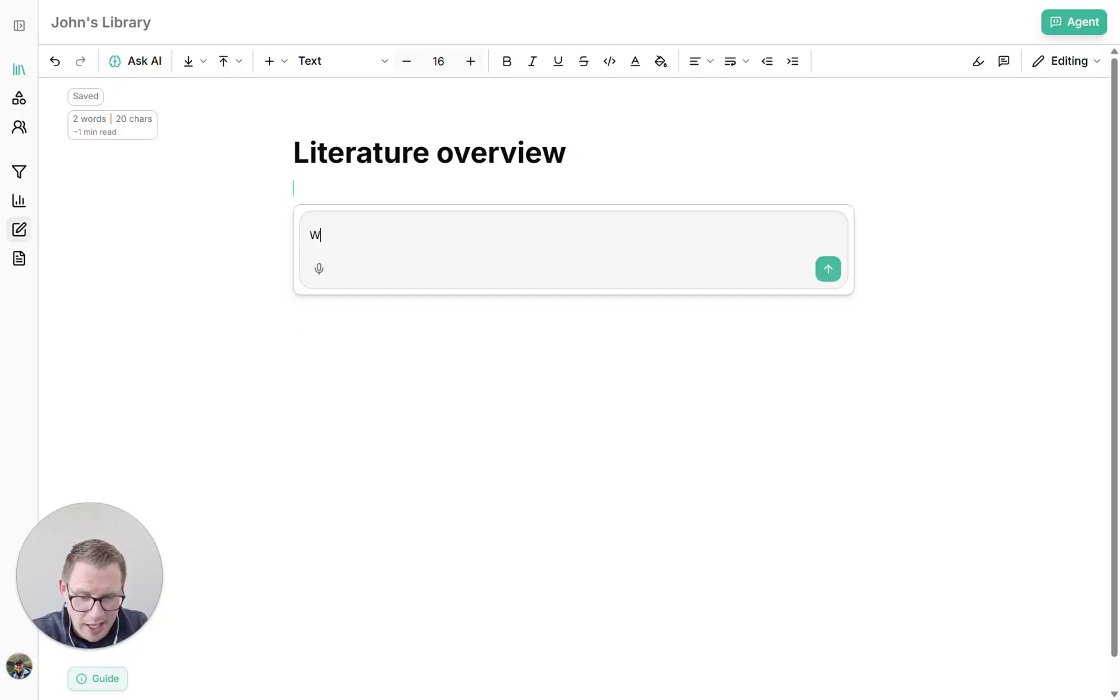
pyautogui.write('rite a 3-sentence ')
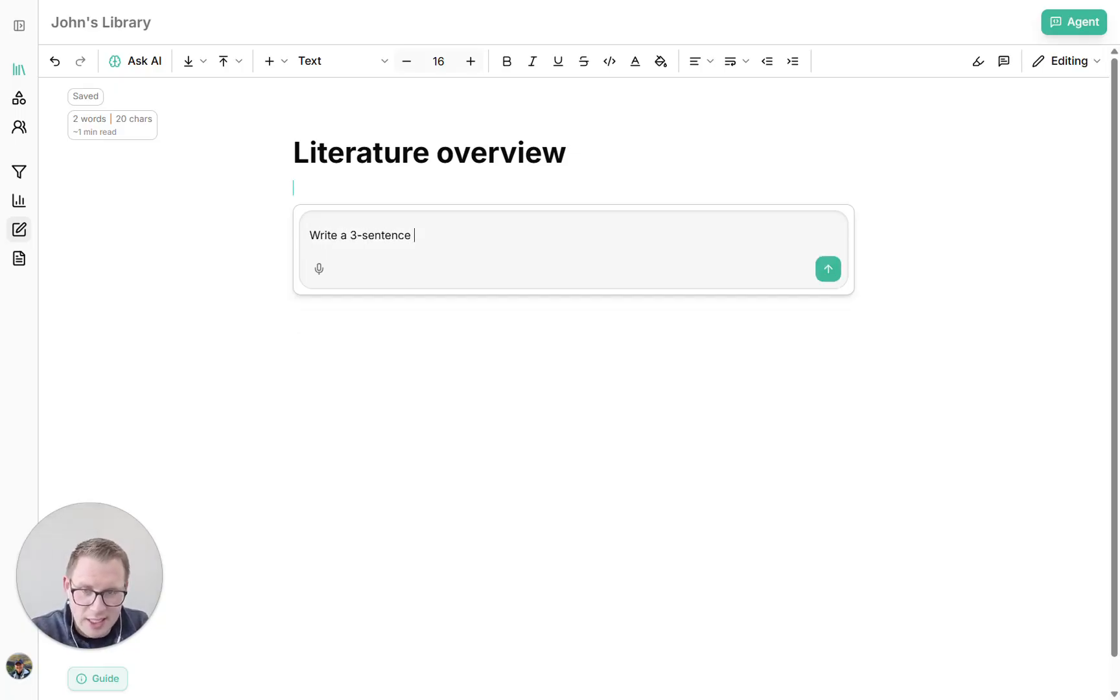
pyautogui.write('overview of my library.')
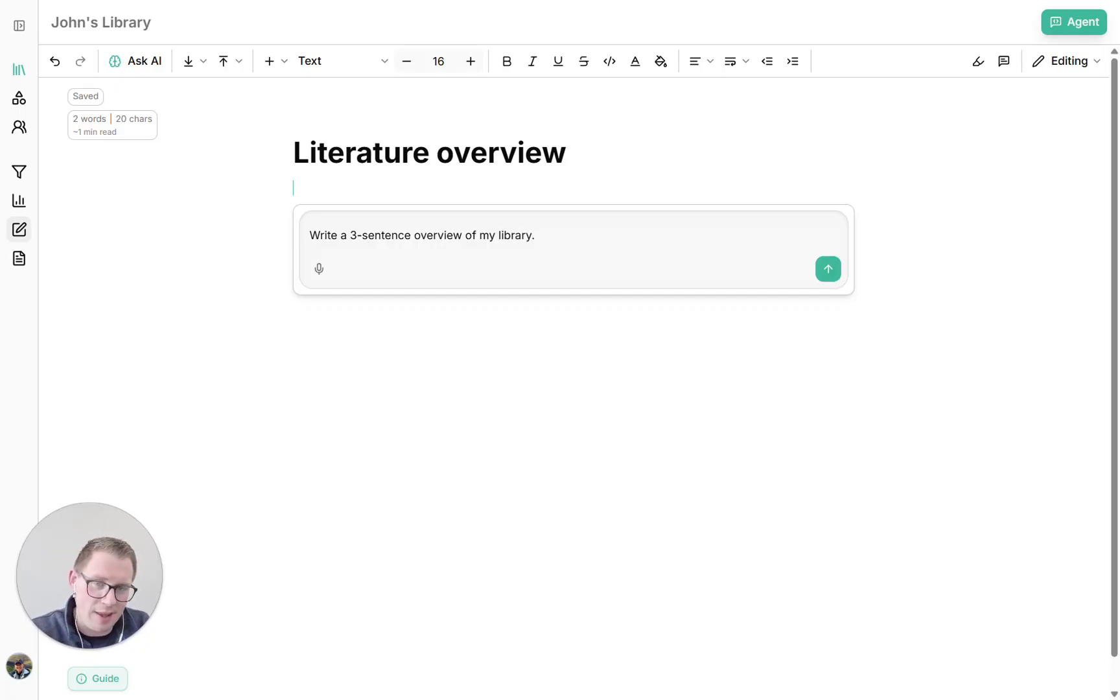
pyautogui.click(828, 270)
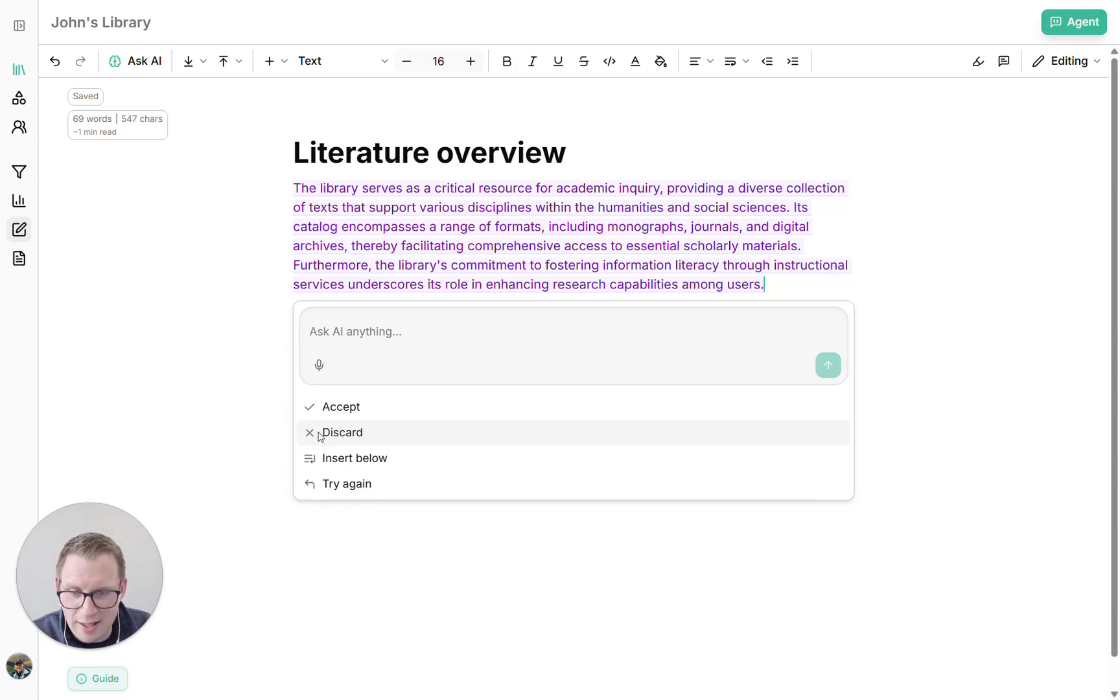
pyautogui.click(347, 436)
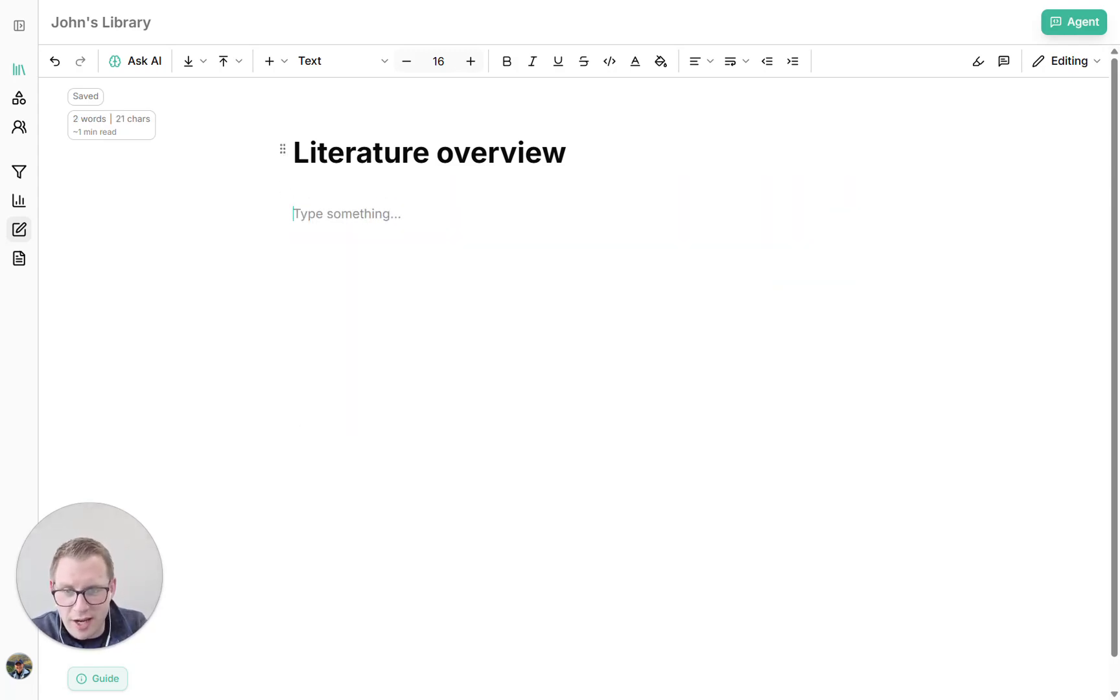
# - Write "According to", cite the paper "Intellectual property, tariffs, and international trade dynamics" in APA style, and continue with ", effects of"
pyautogui.write('According to /')
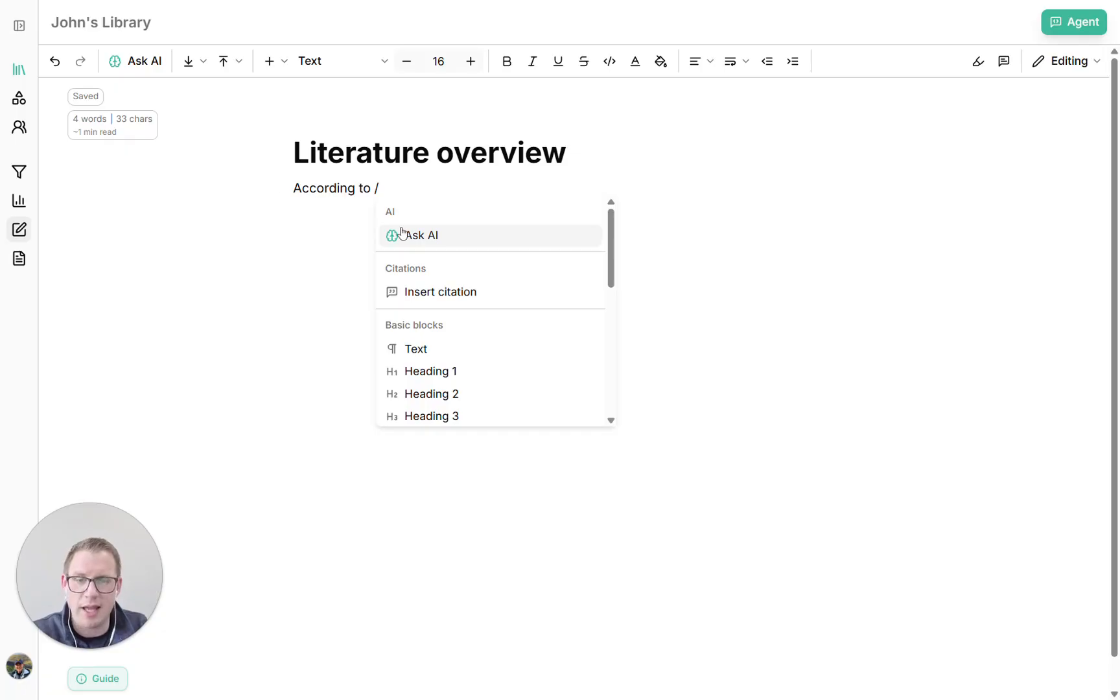
pyautogui.click(448, 293)
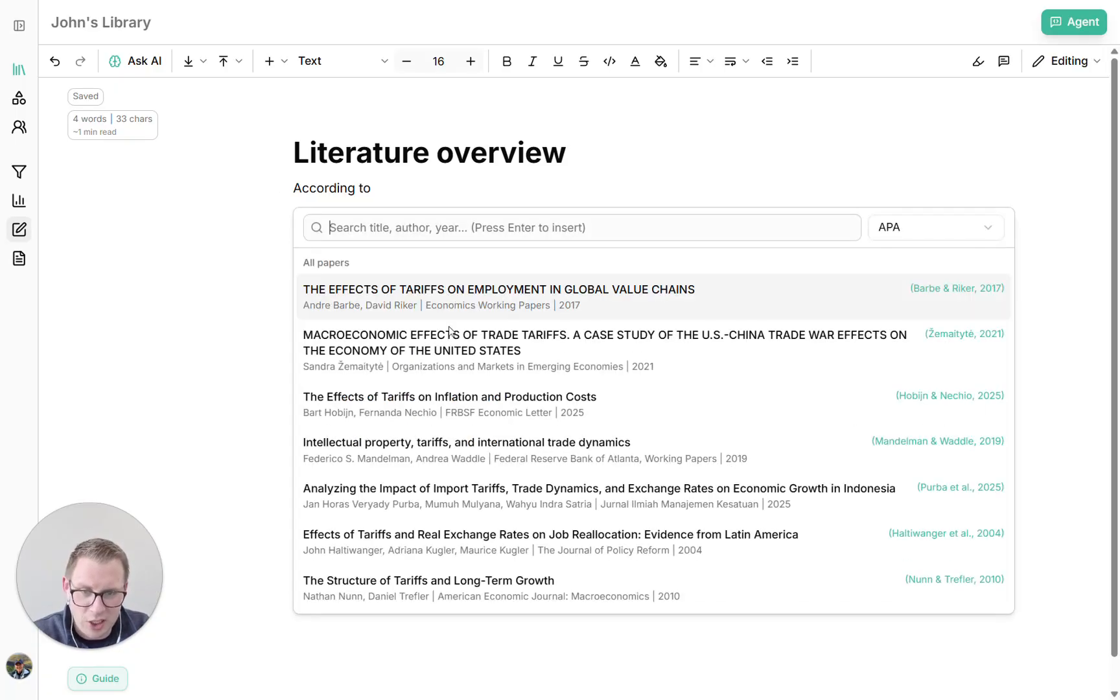
pyautogui.click(483, 436)
pyautogui.write(', effects of')
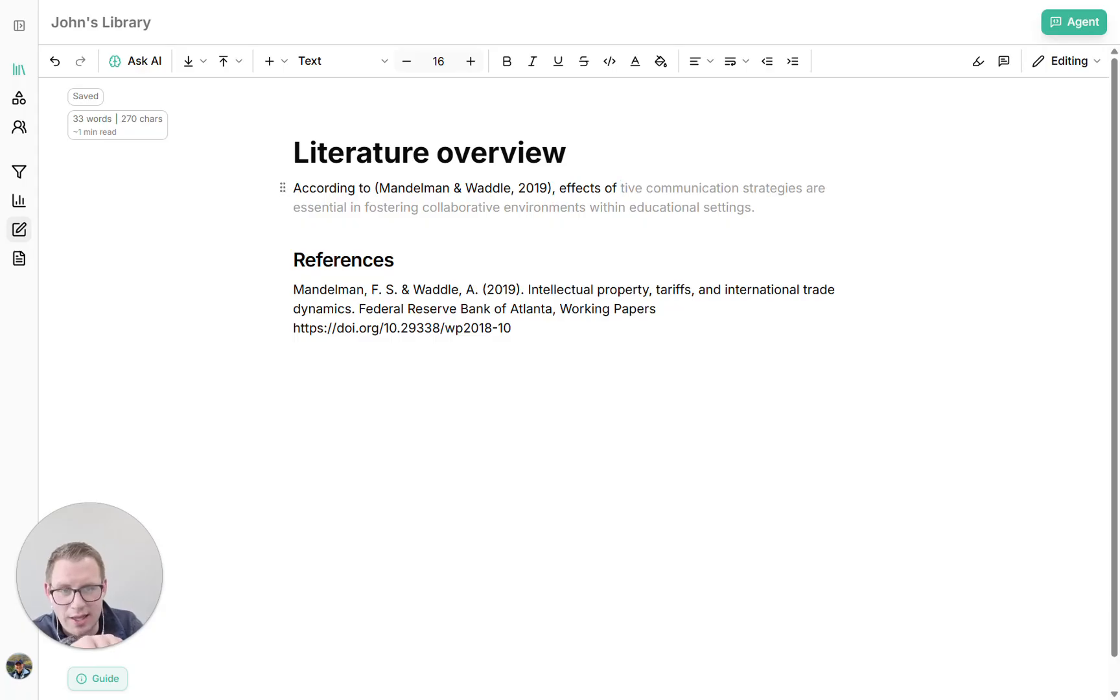
# - Try the AI autocomplete suggestions after "effects of", accept the one about socio-economic factors, and remove it again
pyautogui.press('Escape')
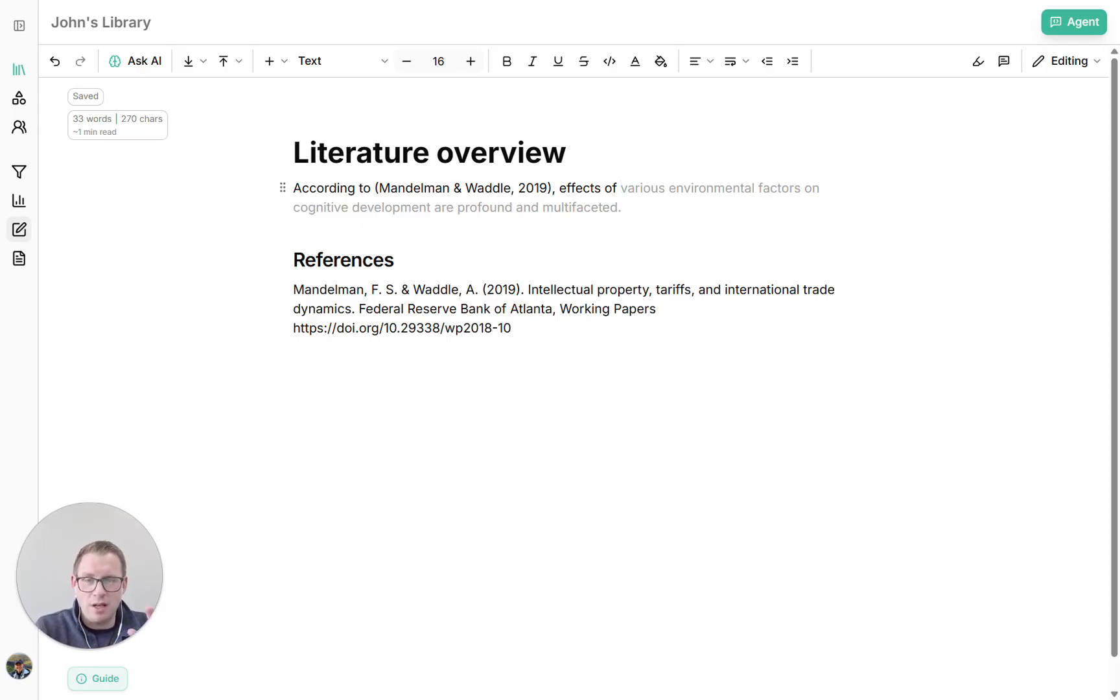
pyautogui.press('Escape')
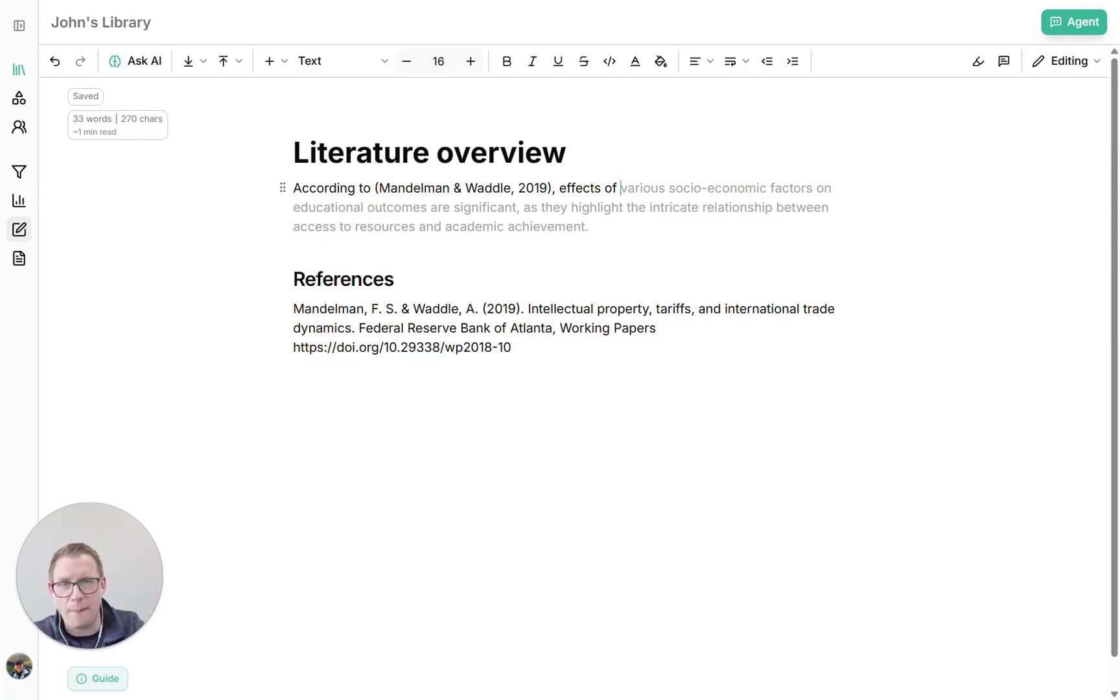
pyautogui.press('Tab')
pyautogui.hotkey('shift', 'Up')
pyautogui.hotkey('shift', 'Up')
pyautogui.hotkey('shift', 'Right')
pyautogui.hotkey('shift', 'Right')
pyautogui.hotkey('shift', 'Right')
pyautogui.hotkey('shift', 'Right')
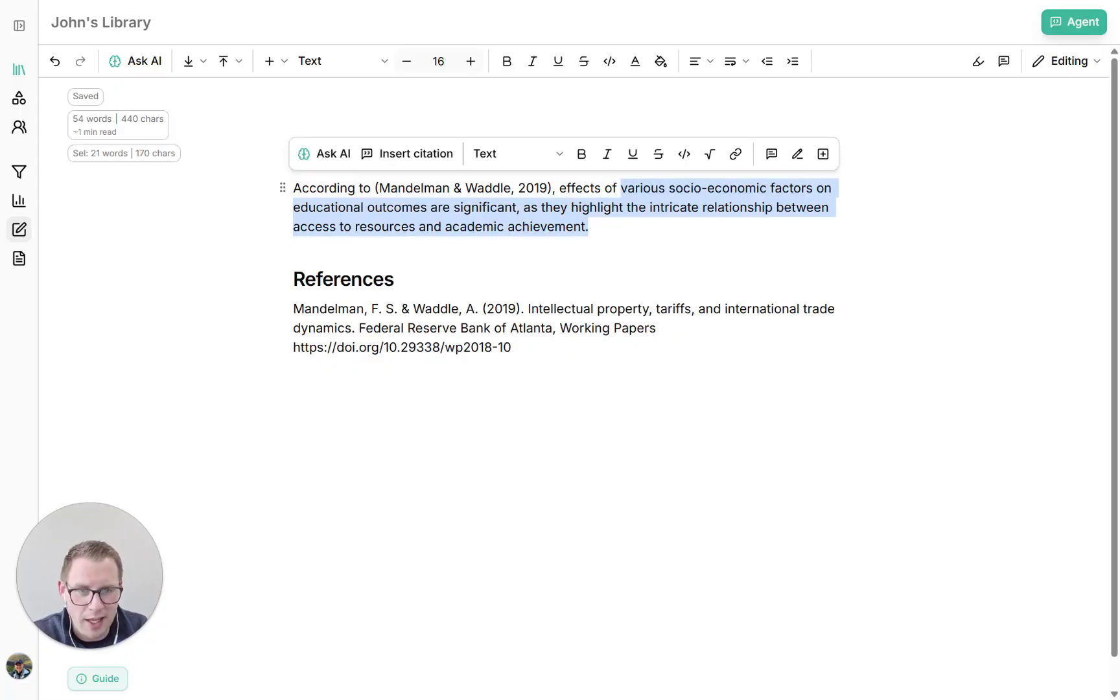
pyautogui.press('BackSpace')
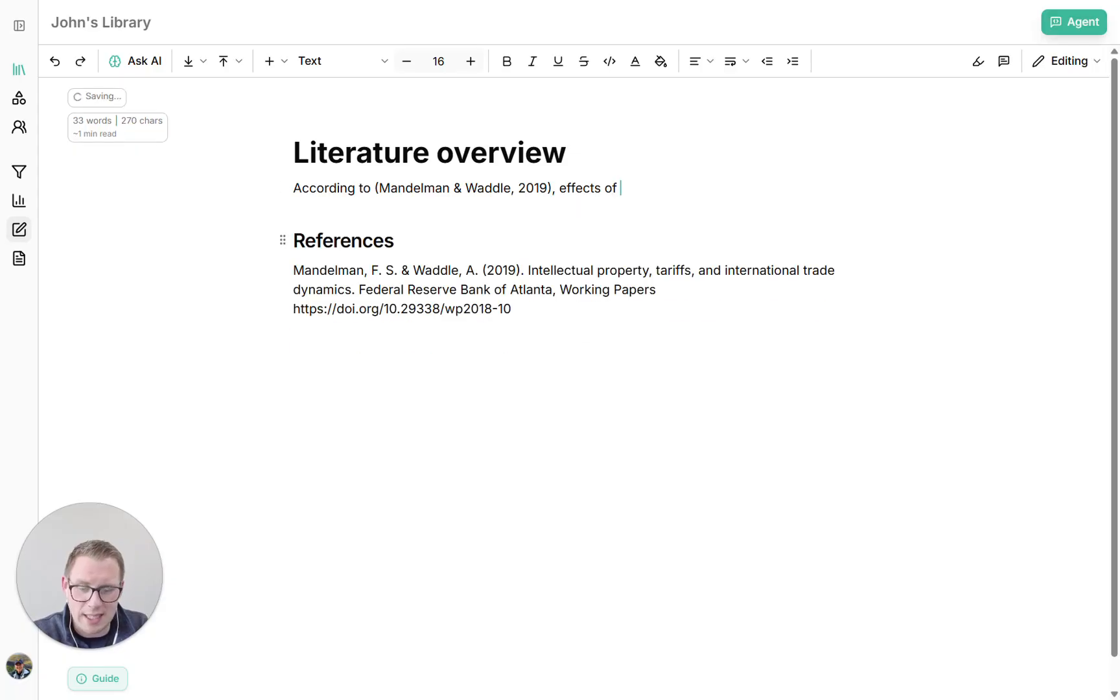
pyautogui.hotkey('ctrl', 'z')
pyautogui.hotkey('ctrl', 'z')
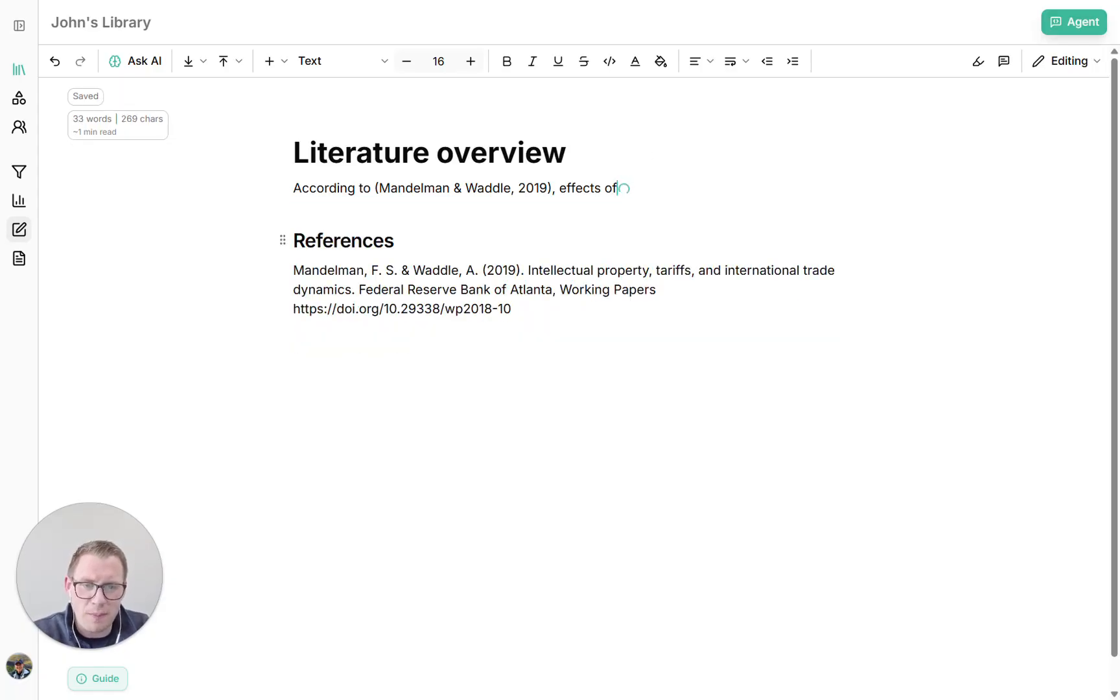
pyautogui.write('the')
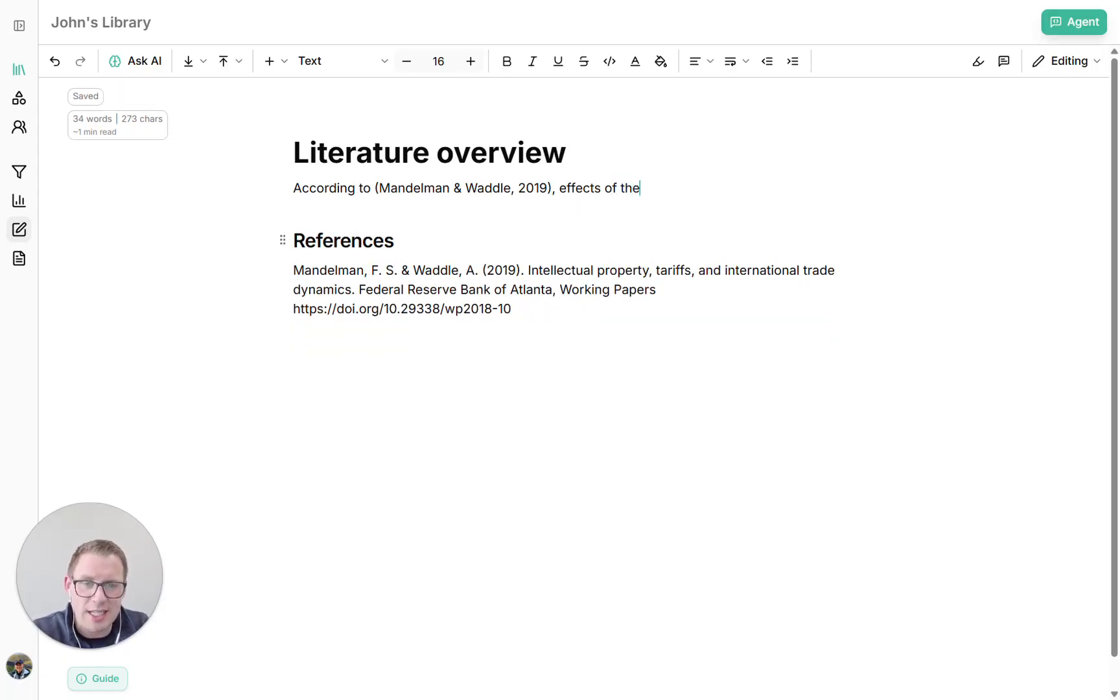
pyautogui.press('BackSpace')
pyautogui.press('BackSpace')
pyautogui.press('BackSpace')
pyautogui.press('BackSpace')
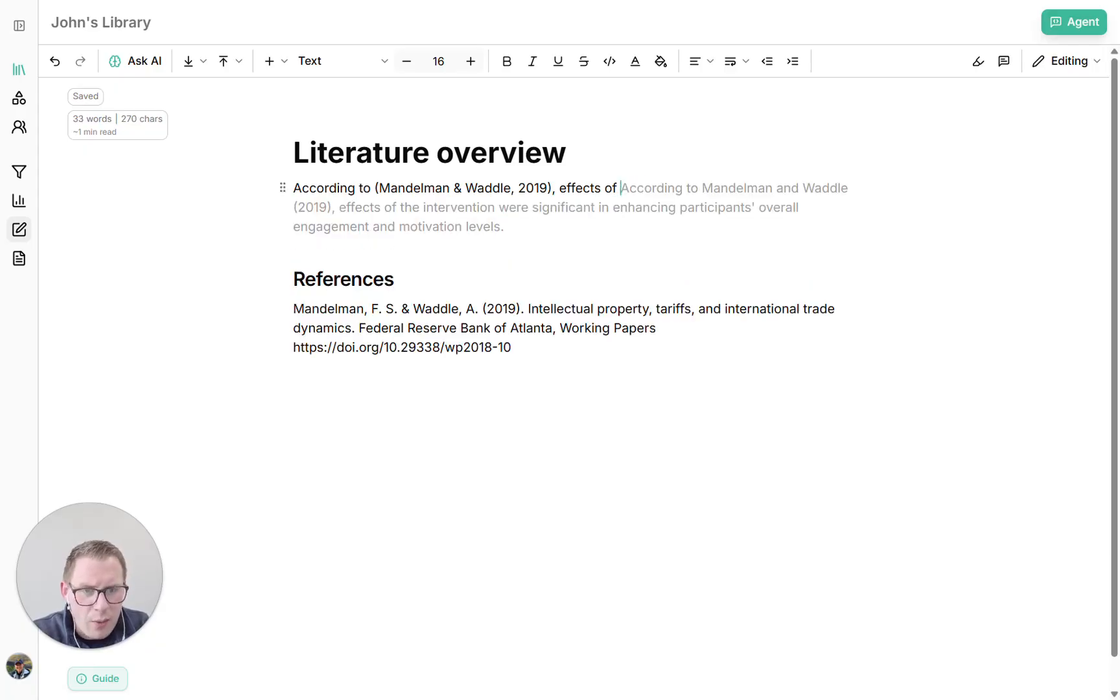
# - Continue the sentence with "tariffs on international trade are" and accept the AI autocomplete suggestion for the rest
pyautogui.write('tariffs on inte')
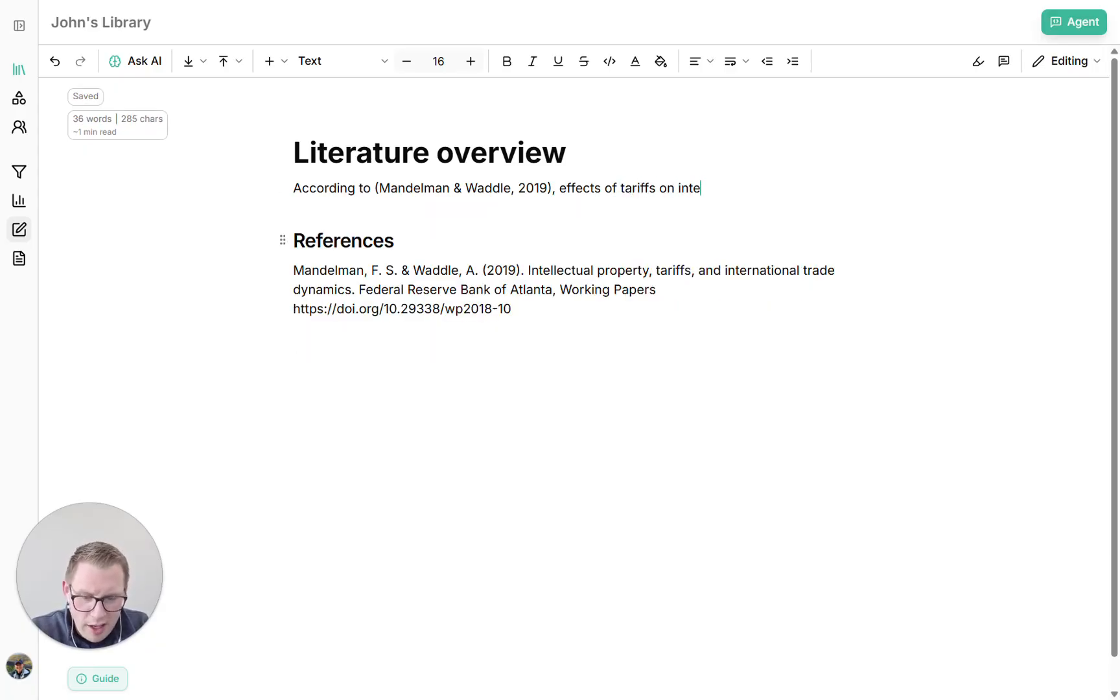
pyautogui.write('rnational trade are')
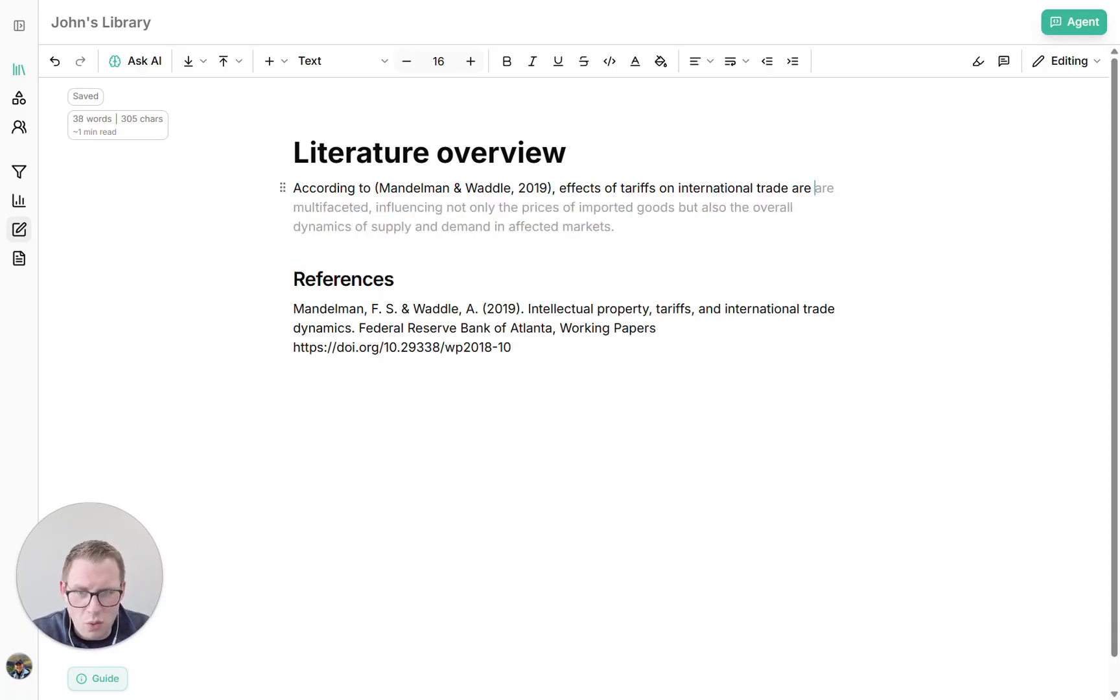
pyautogui.press('Tab')
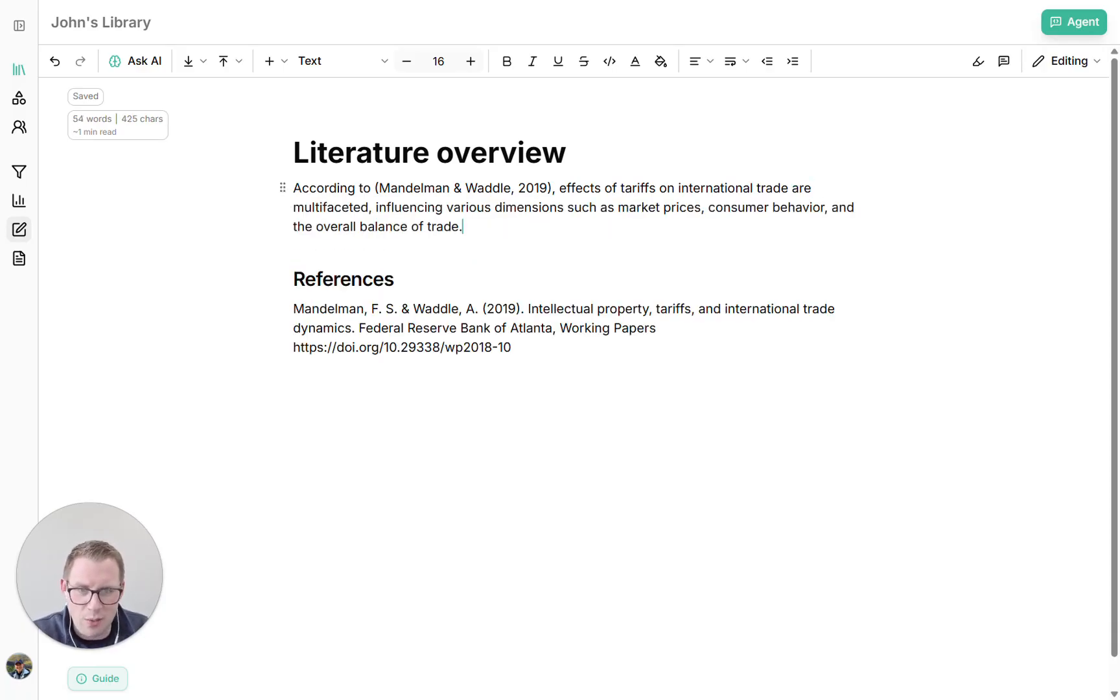
# - Remove the accepted text after "are" and accept the new AI suggestion about significant shifts in market dynamics
pyautogui.hotkey('shift', 'Up')
pyautogui.hotkey('ctrl', 'shift', 'Left')
pyautogui.hotkey('ctrl', 'shift', 'Left')
pyautogui.hotkey('ctrl', 'shift', 'Left')
pyautogui.press('BackSpace')
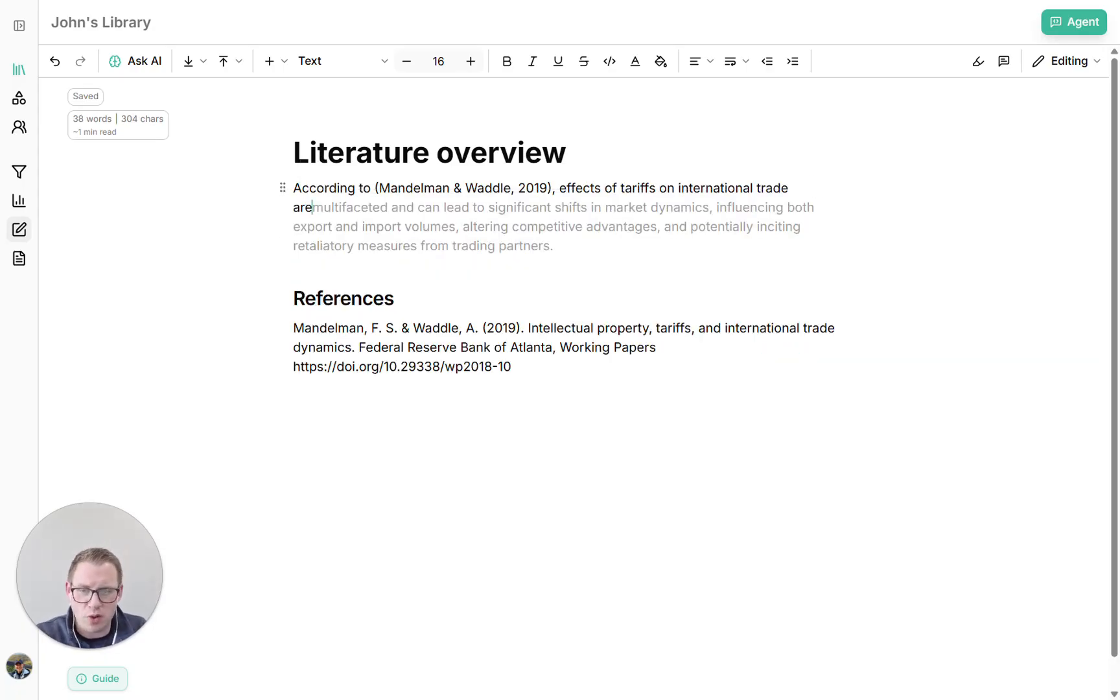
pyautogui.press('Tab')
# - Run an AI peer review on the whole paragraph under "Literature overview" and read through its comments
pyautogui.hotkey('shift', 'Down')
pyautogui.hotkey('shift', 'Down')
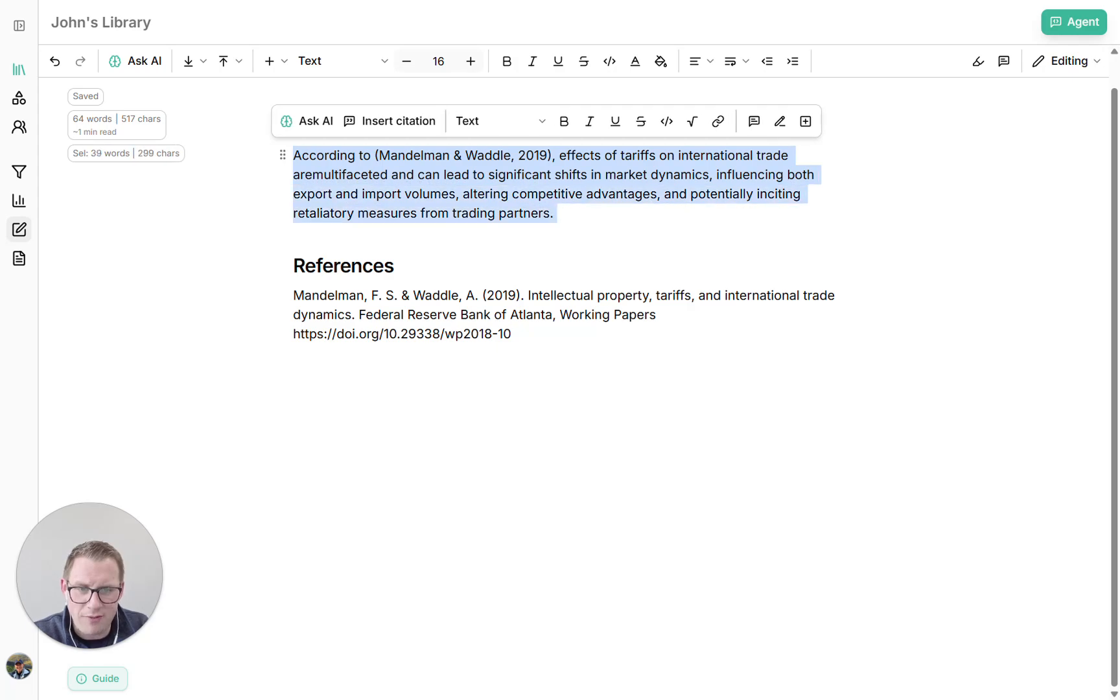
pyautogui.click(318, 122)
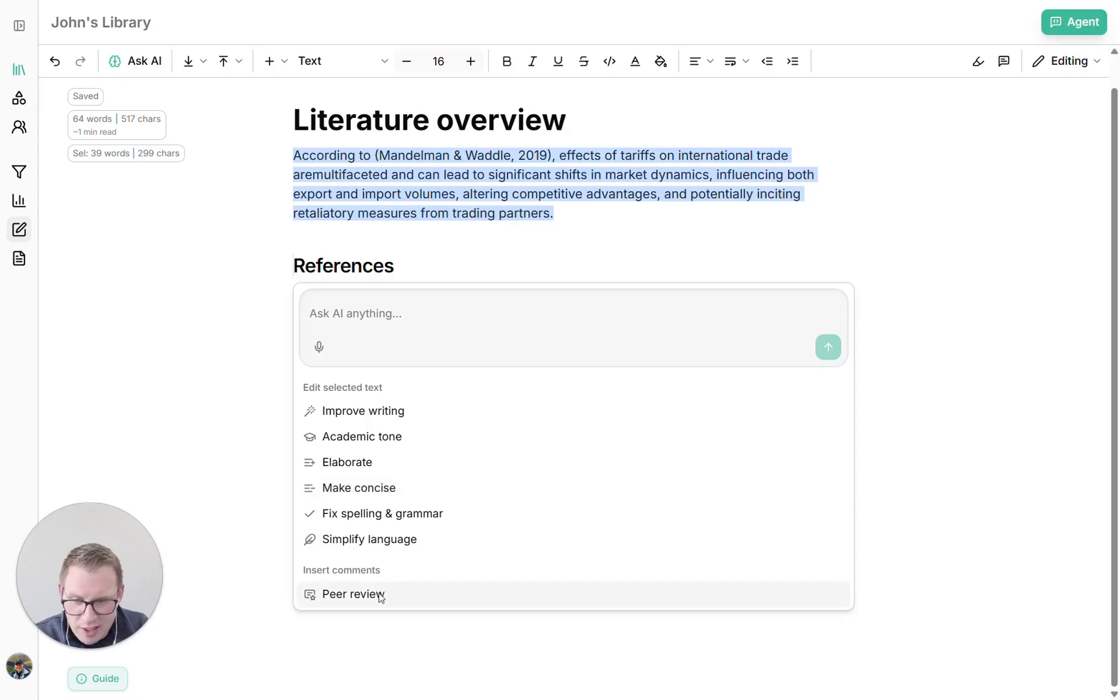
pyautogui.click(356, 595)
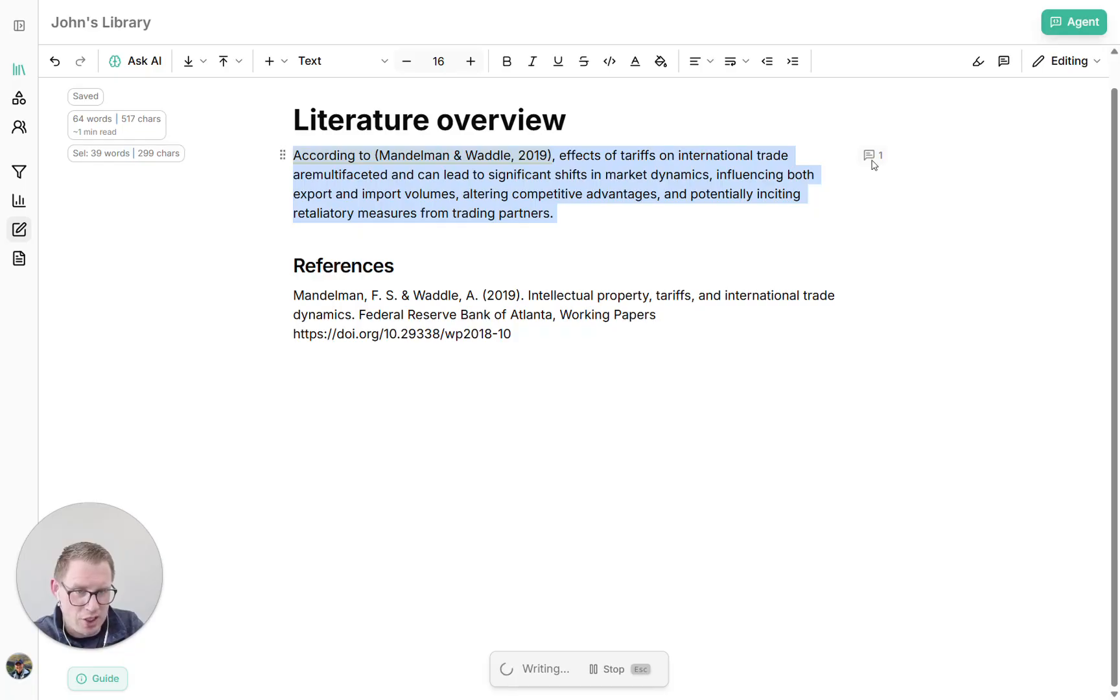
pyautogui.click(873, 161)
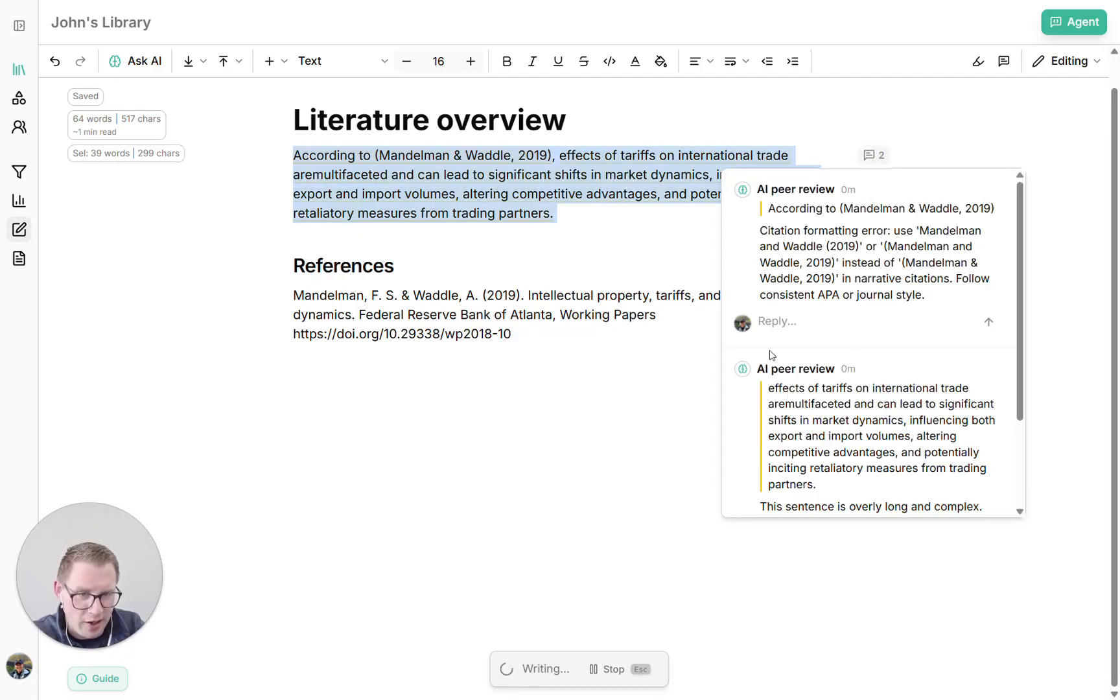
pyautogui.scroll(-1, 782, 364)
pyautogui.scroll(-2, 781, 364)
# - Delete the entire content of the document and write "T" in its place
pyautogui.click(454, 157)
pyautogui.click(419, 189)
pyautogui.click(581, 174)
pyautogui.hotkey('ctrl', 'a')
pyautogui.press('BackSpace')
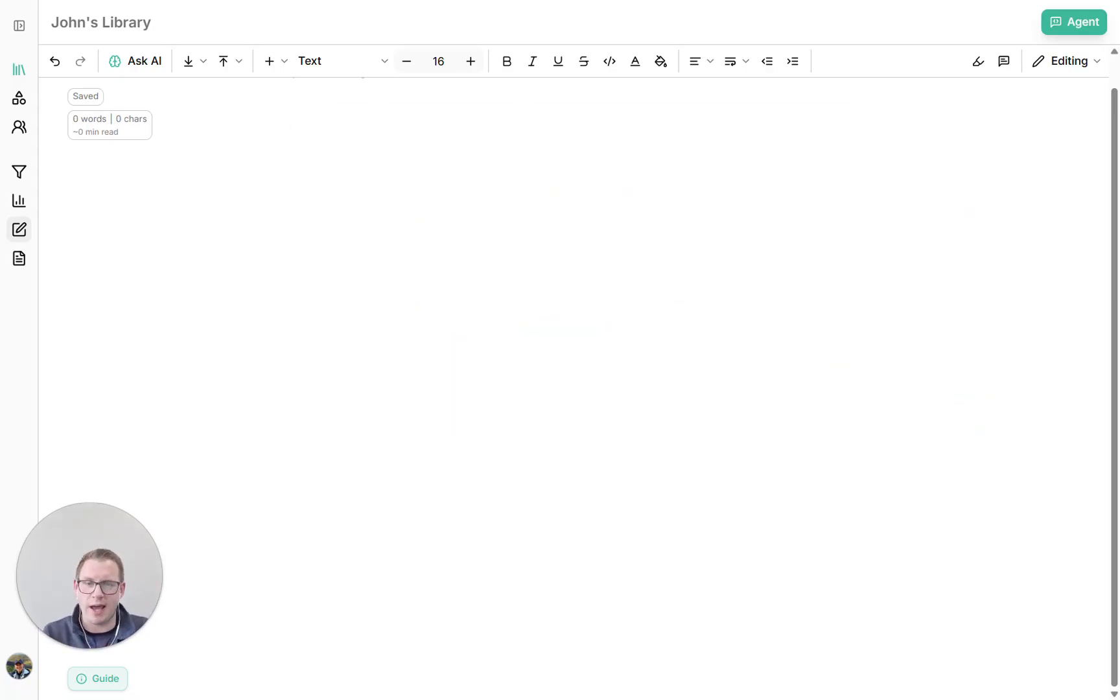
pyautogui.write('T')
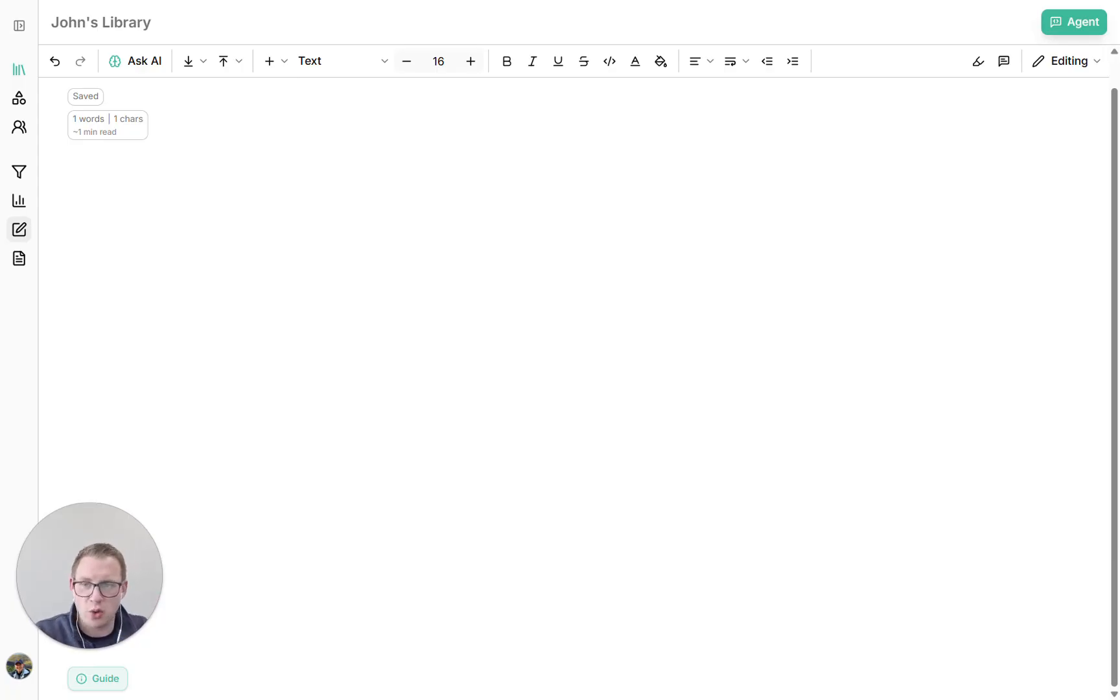
# - Expand the navigation sidebar, bring up the AI editing options for the text, and dismiss them without choosing one
pyautogui.click(19, 25)
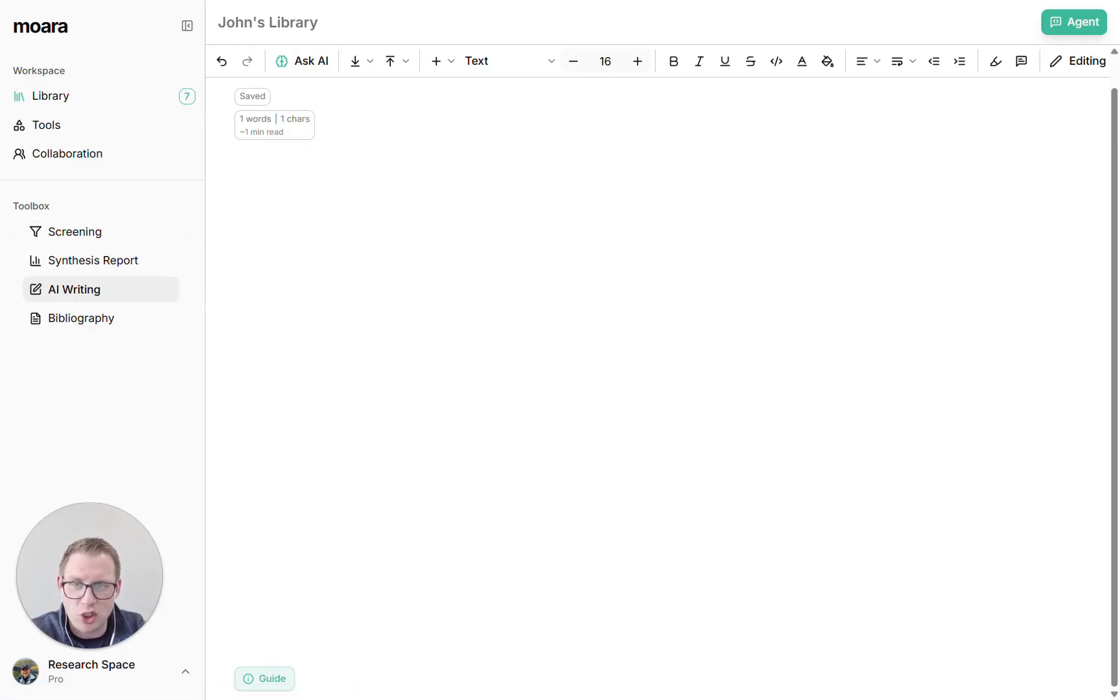
pyautogui.click(296, 74)
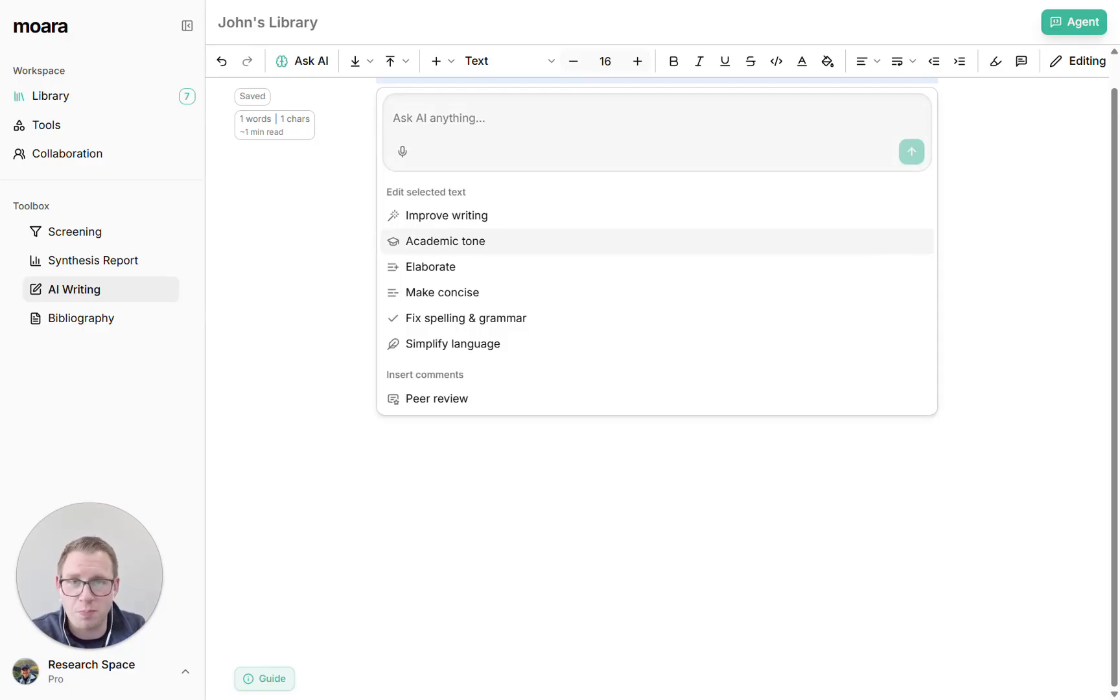
pyautogui.click(187, 26)
pyautogui.click(19, 26)
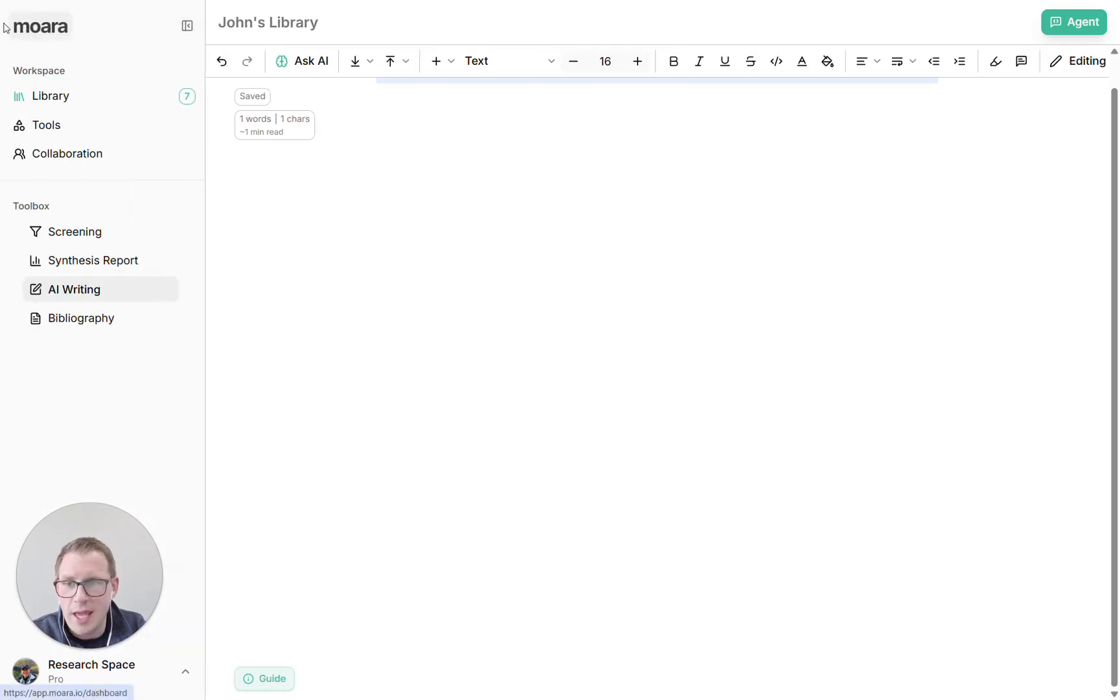
# - Return to the dashboard, reopen the library with 7 papers, and go to its AI Writing document
pyautogui.click(15, 29)
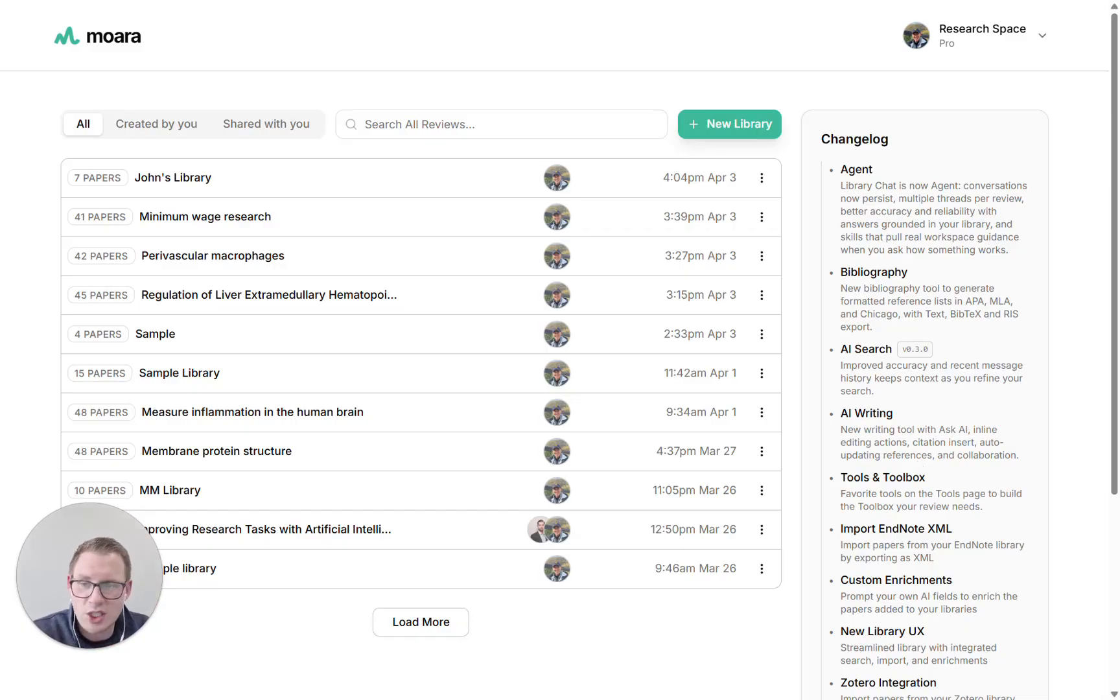
pyautogui.click(470, 186)
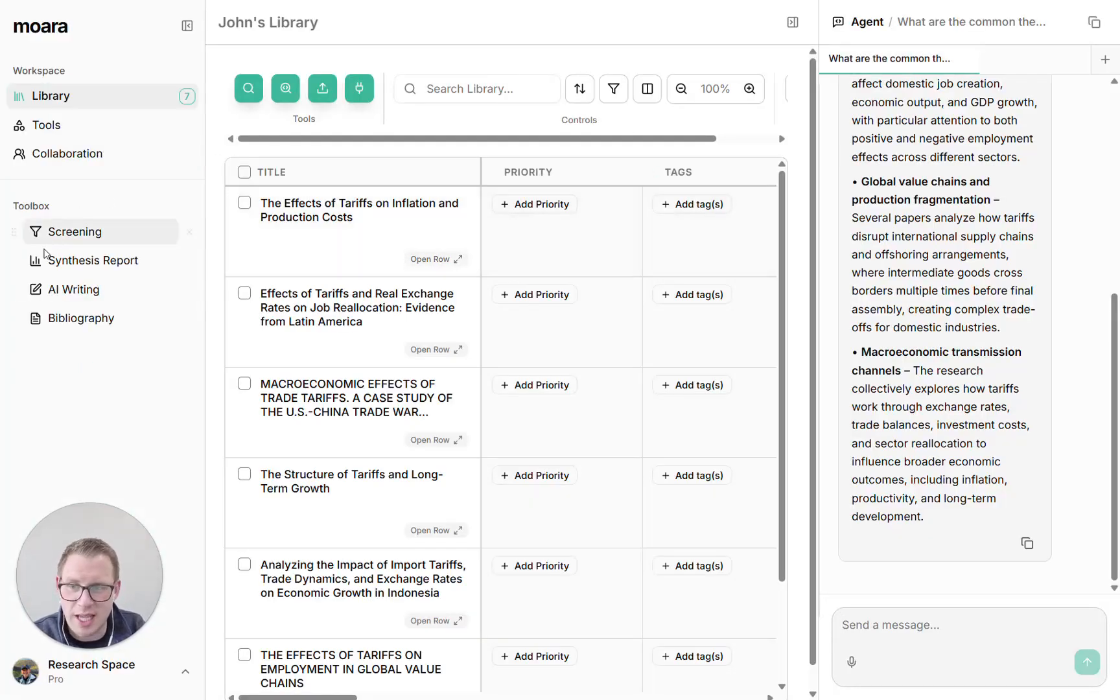
pyautogui.click(68, 303)
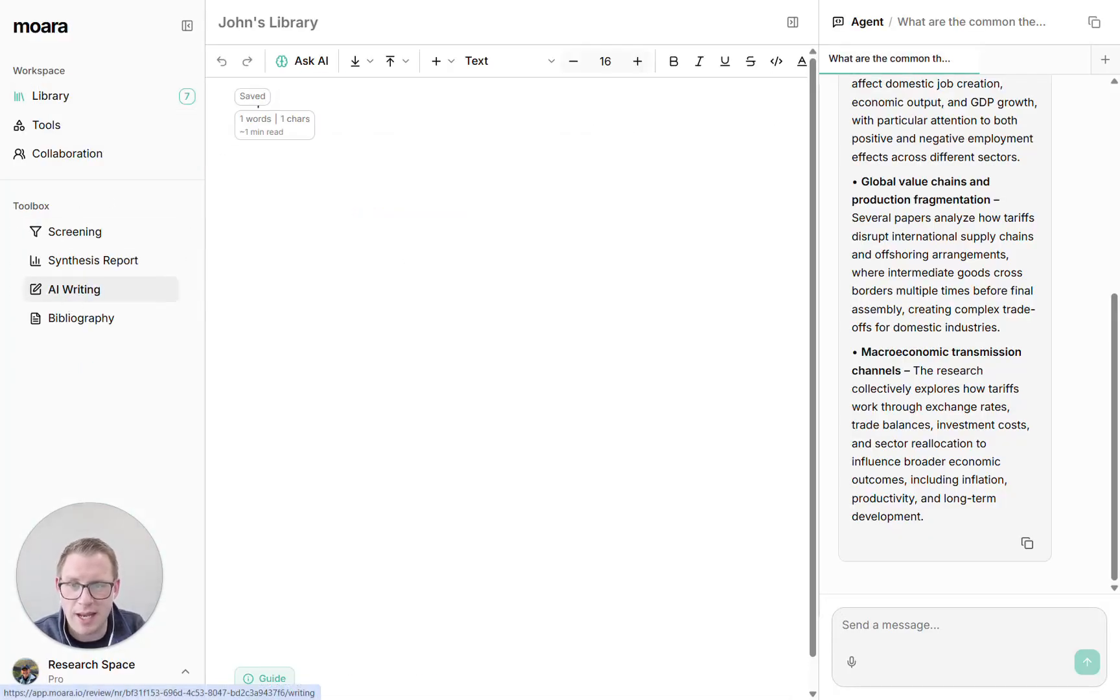